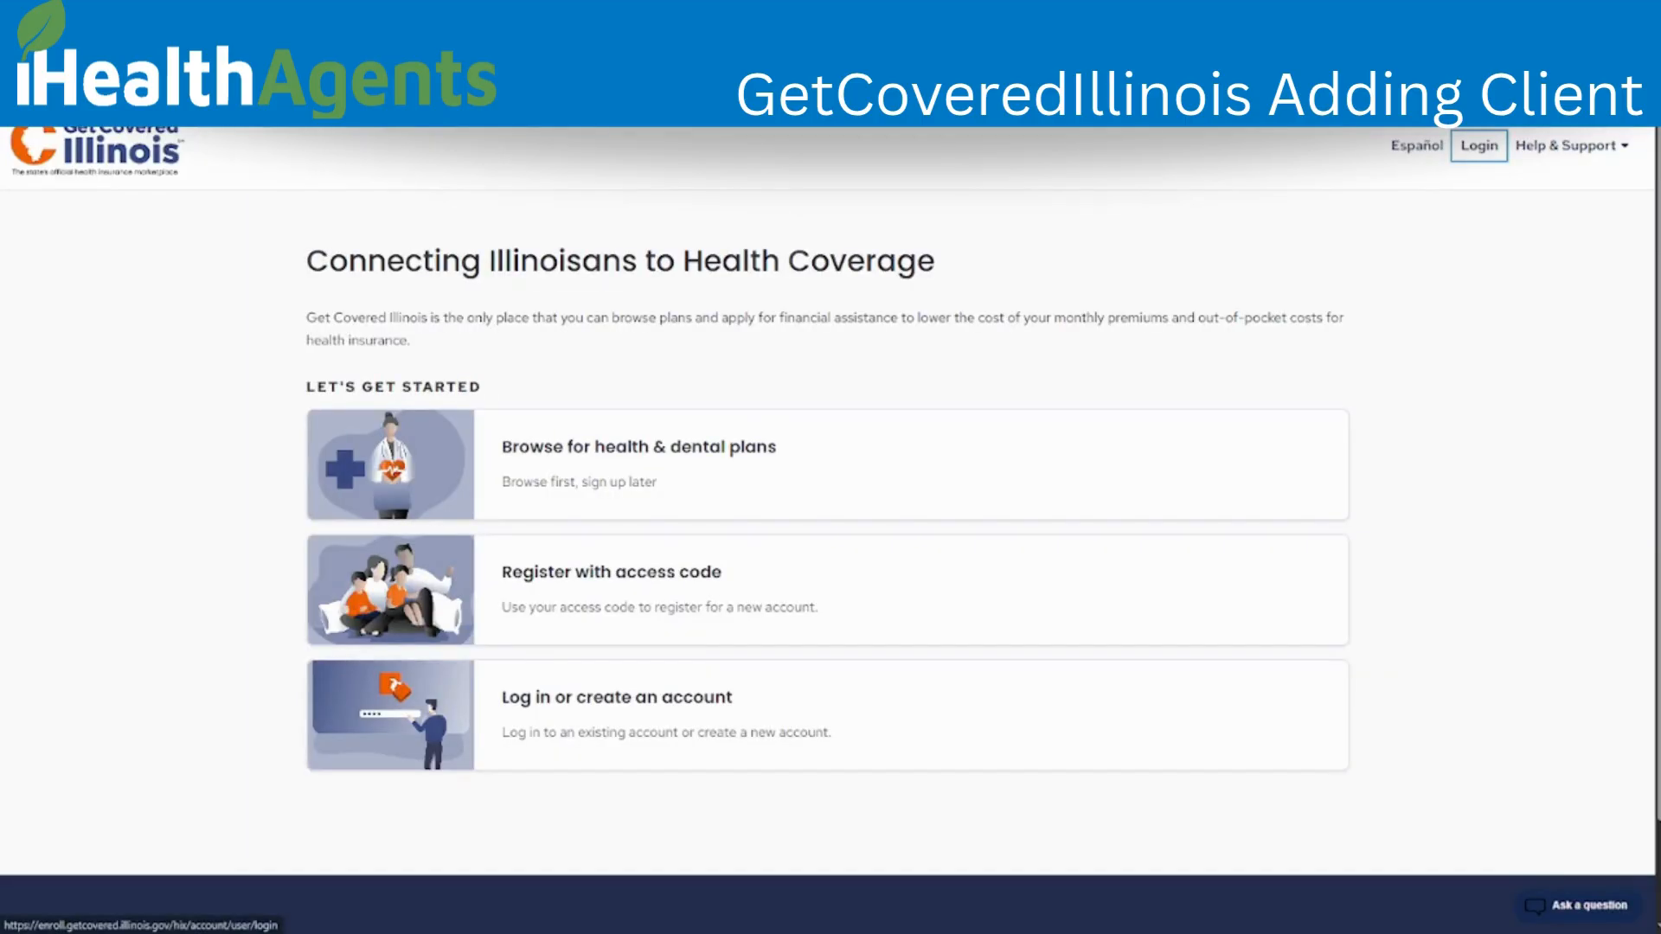
Log in with the saved credentials and the one-time code to reach the agent Dashboard.
left_click(1478, 145)
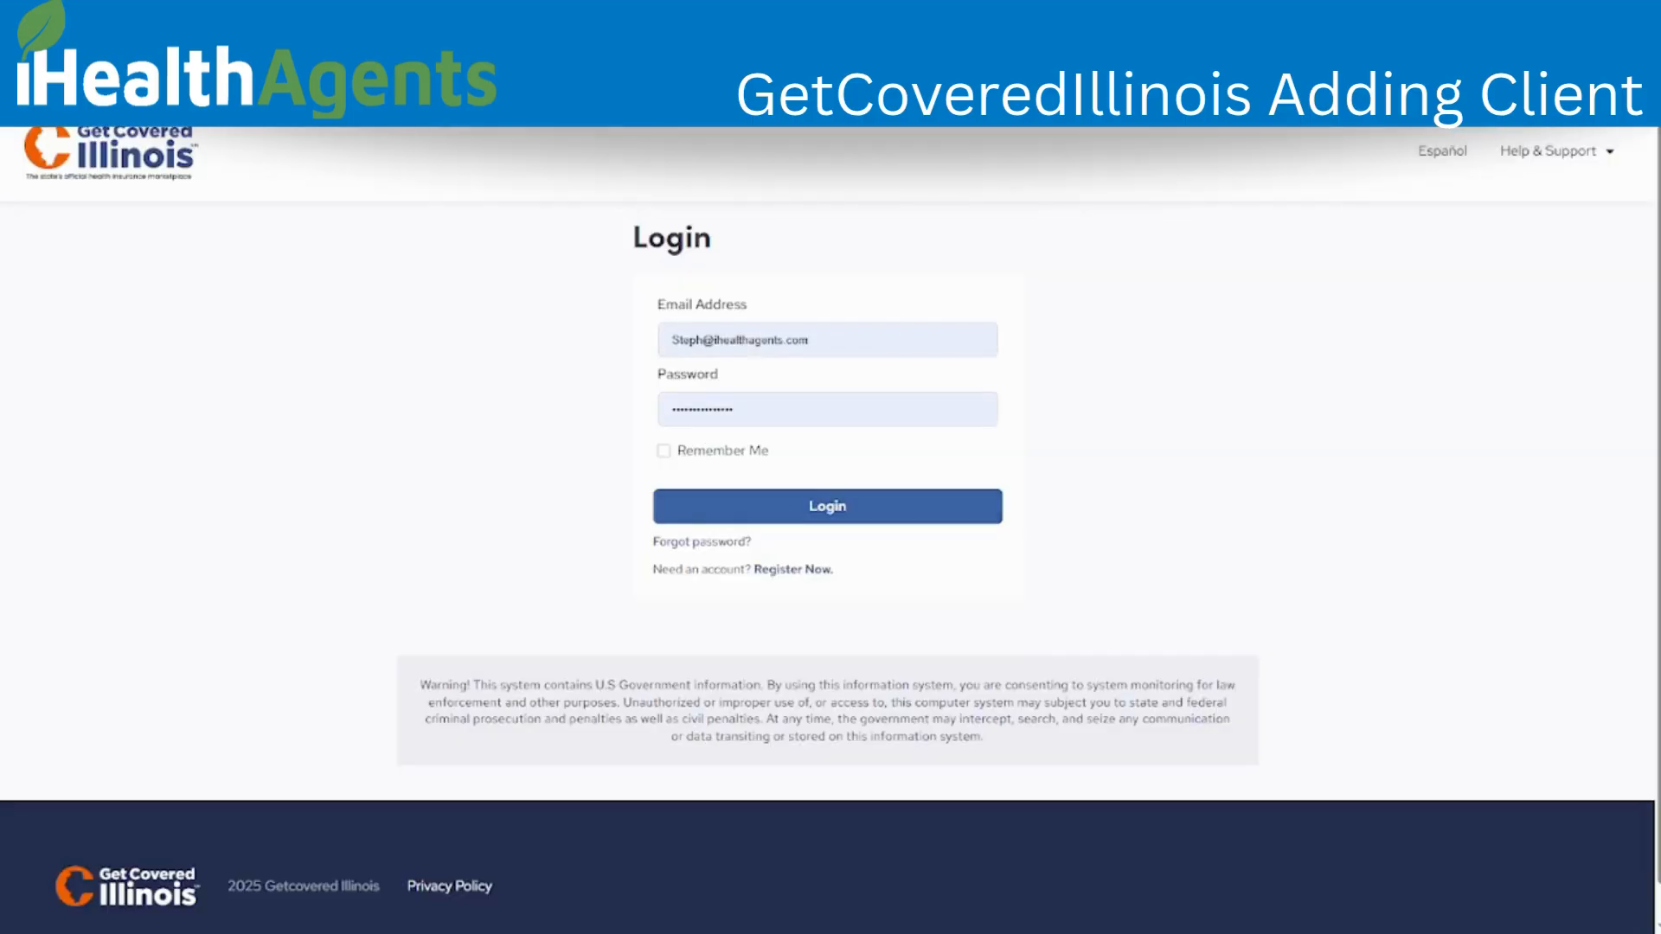
left_click(827, 507)
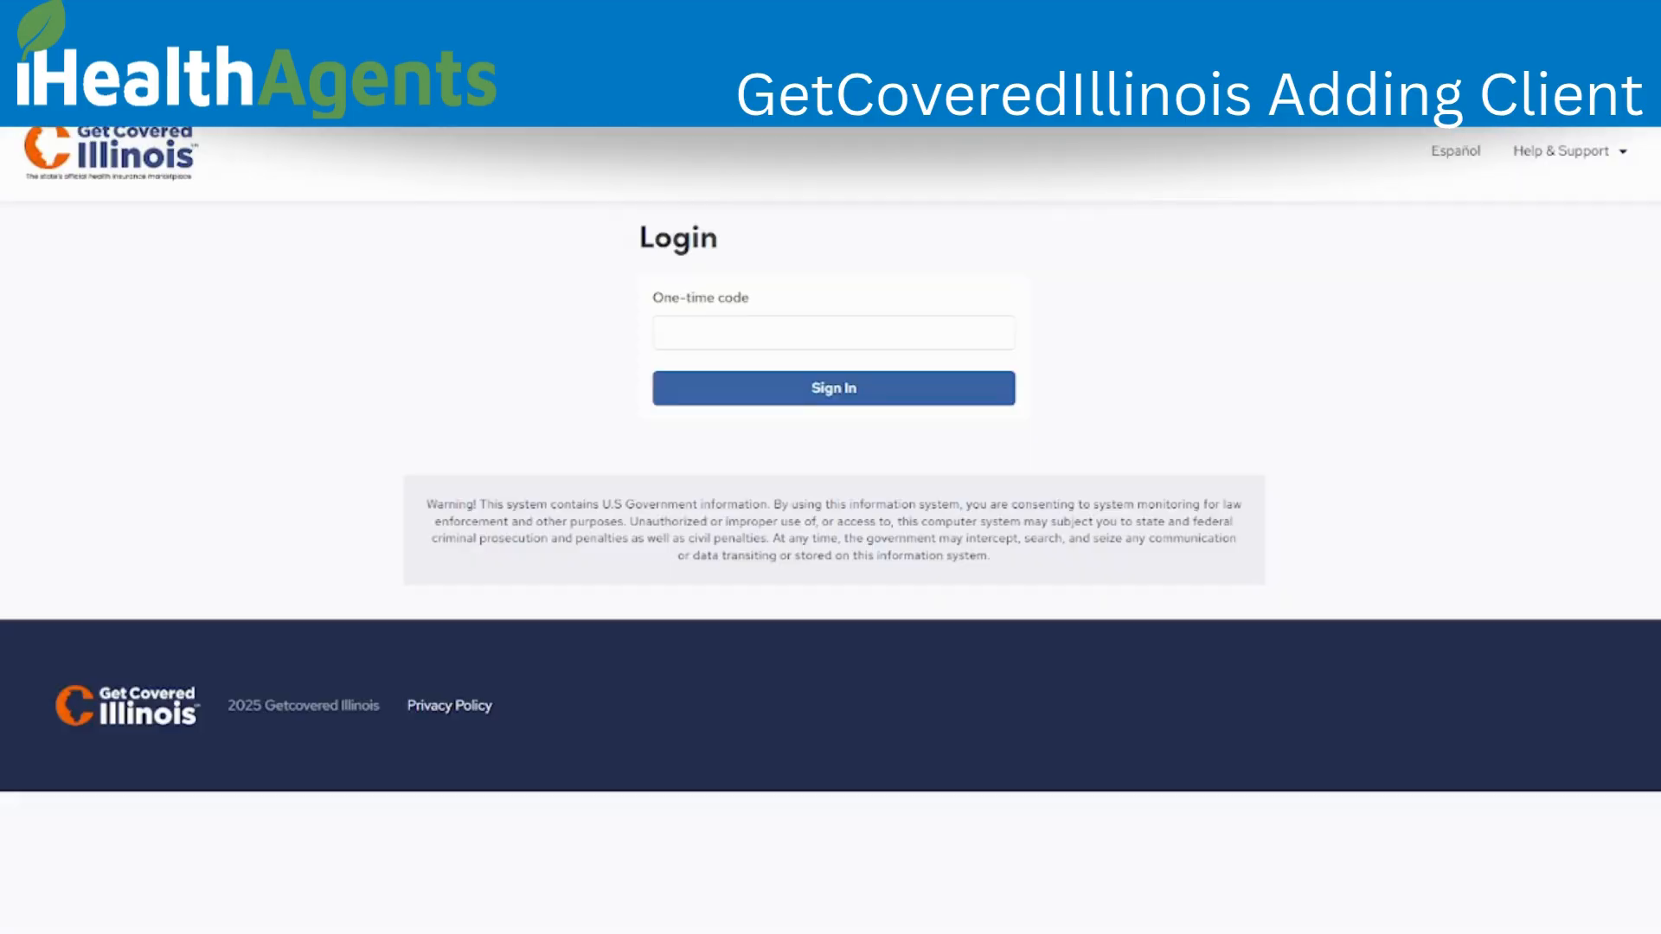
left_click(833, 333)
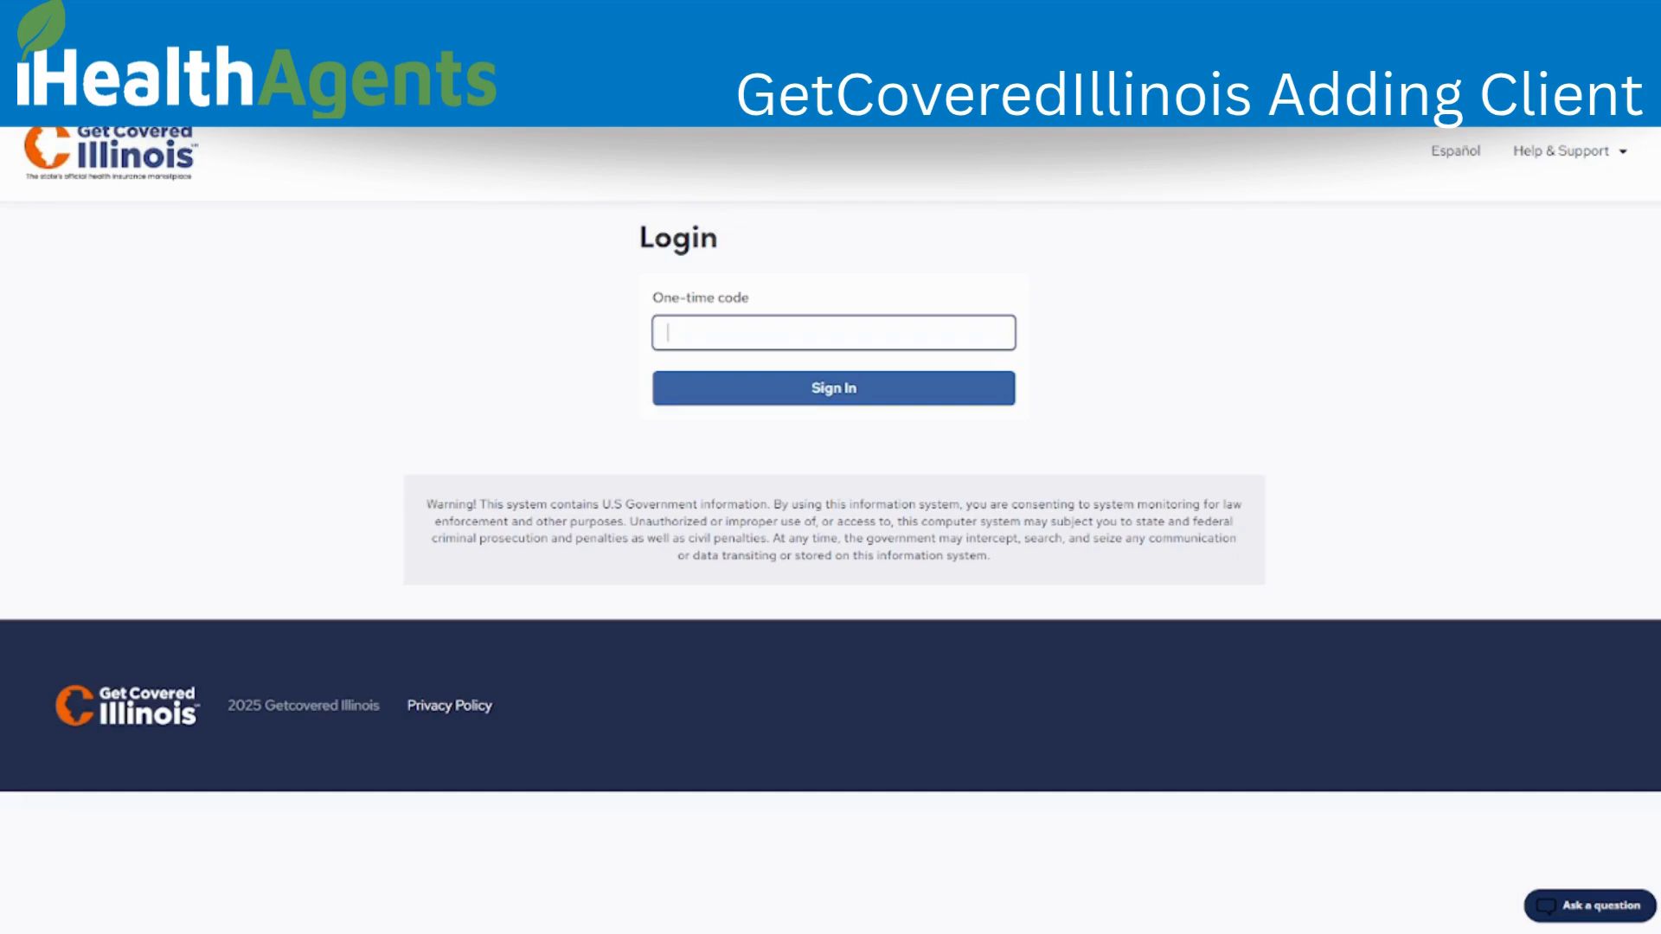
key("Return")
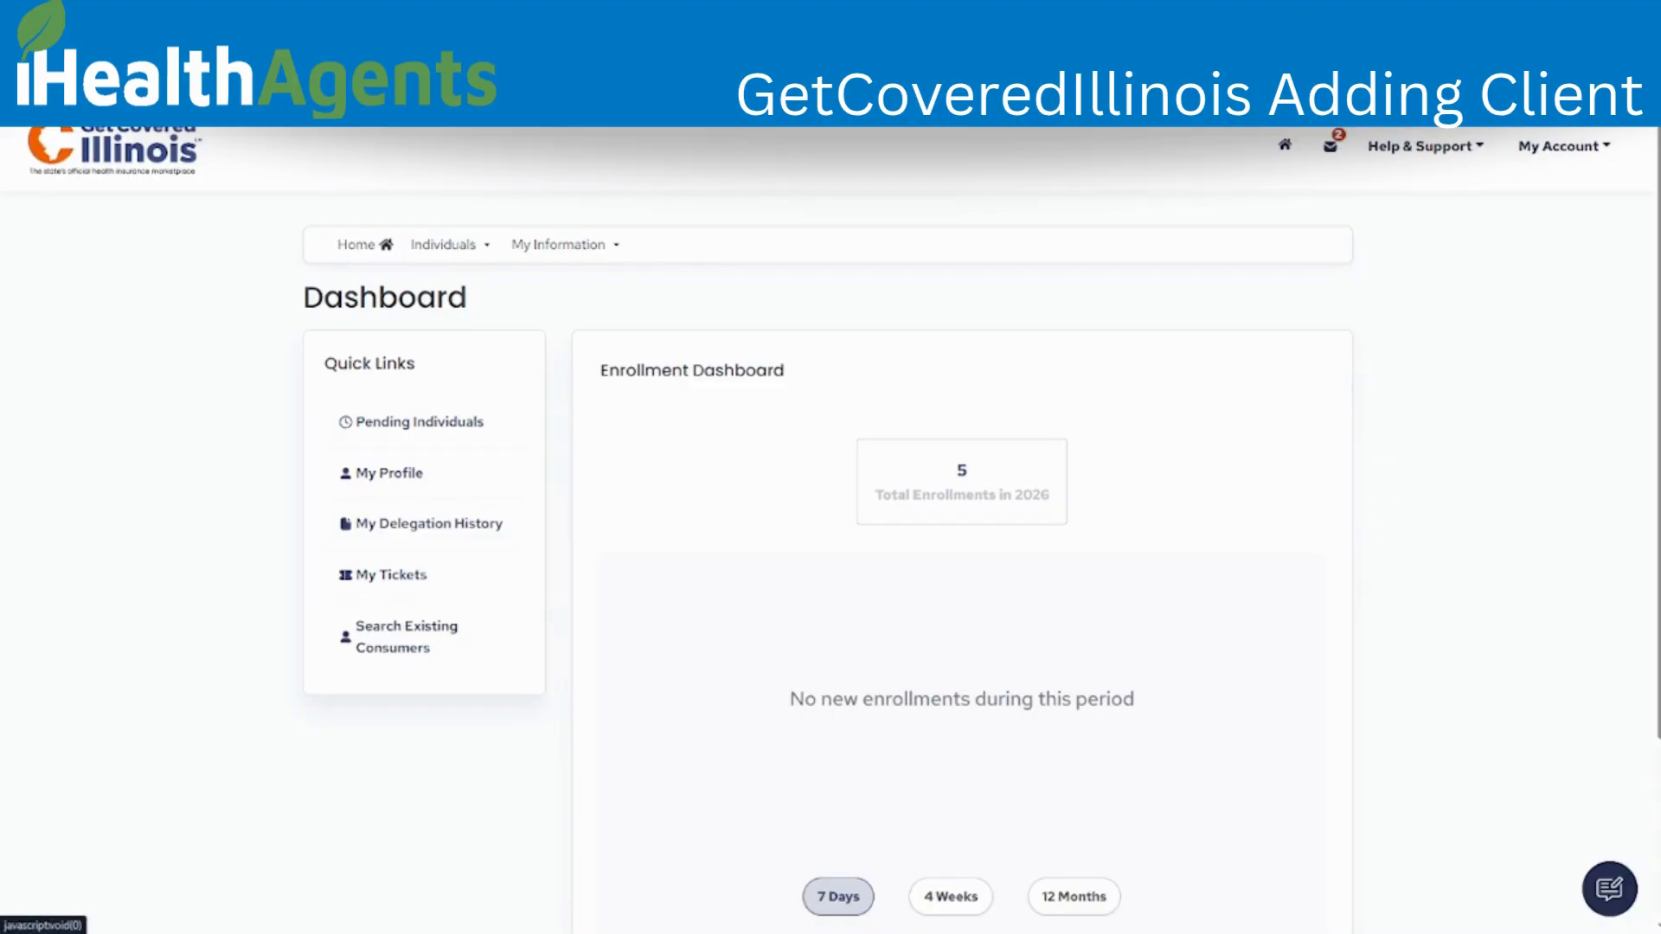
On Search Existing Consumers, tick the attestation and enter the client's first name, last name and birth date.
left_click(407, 636)
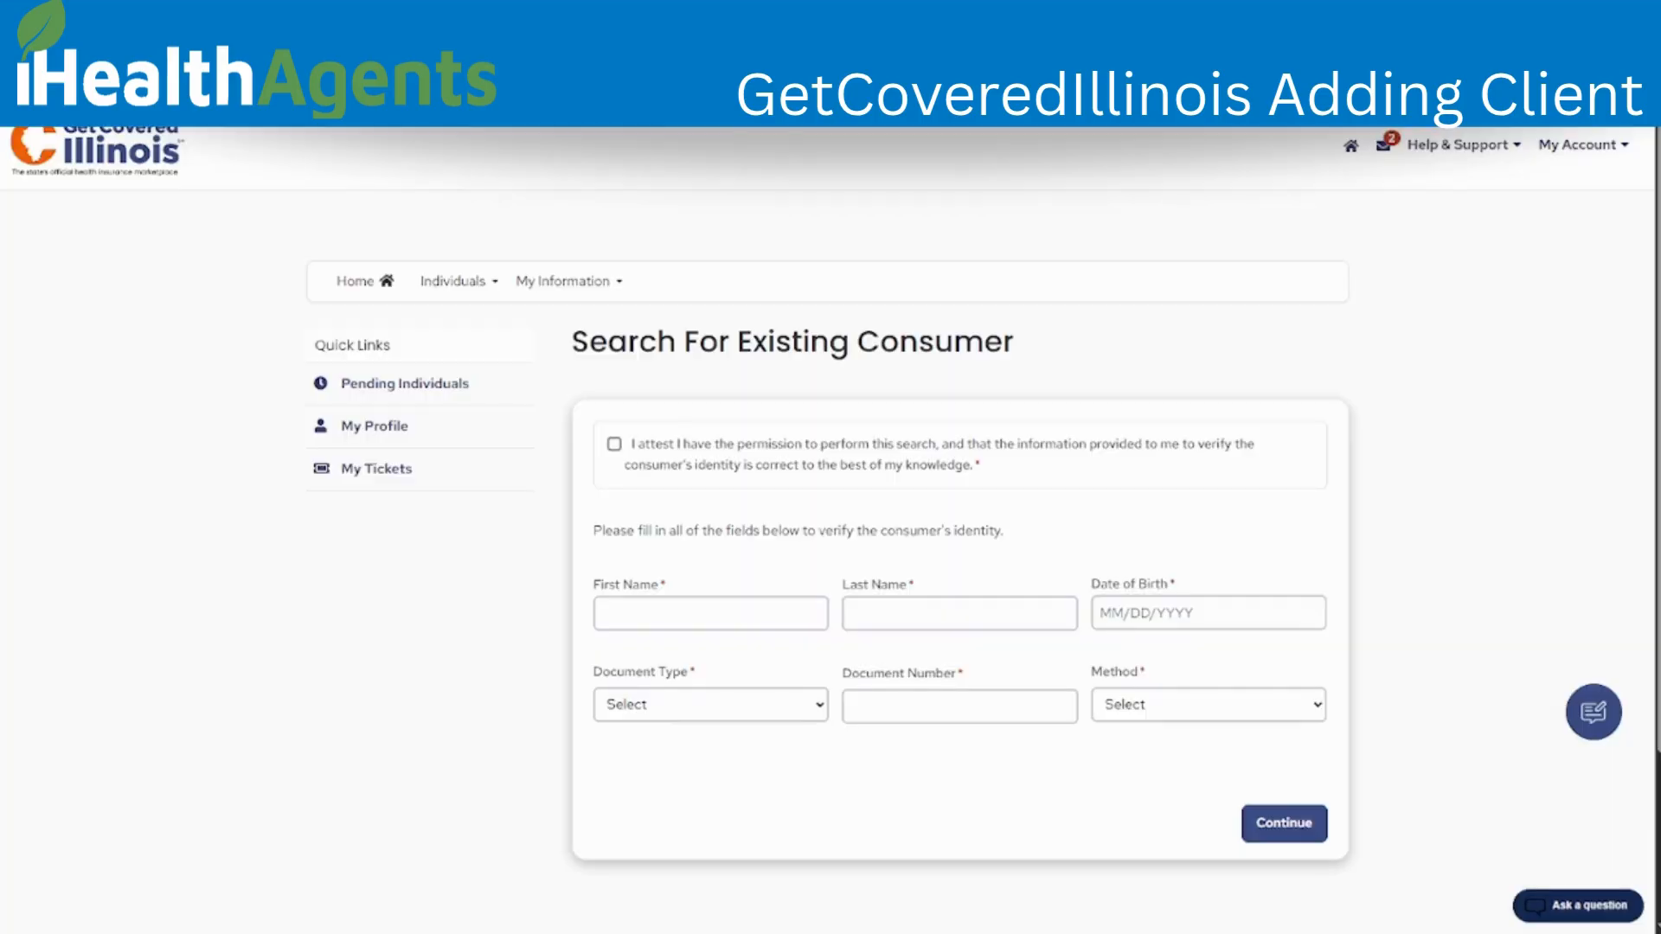
left_click(614, 444)
left_click(710, 613)
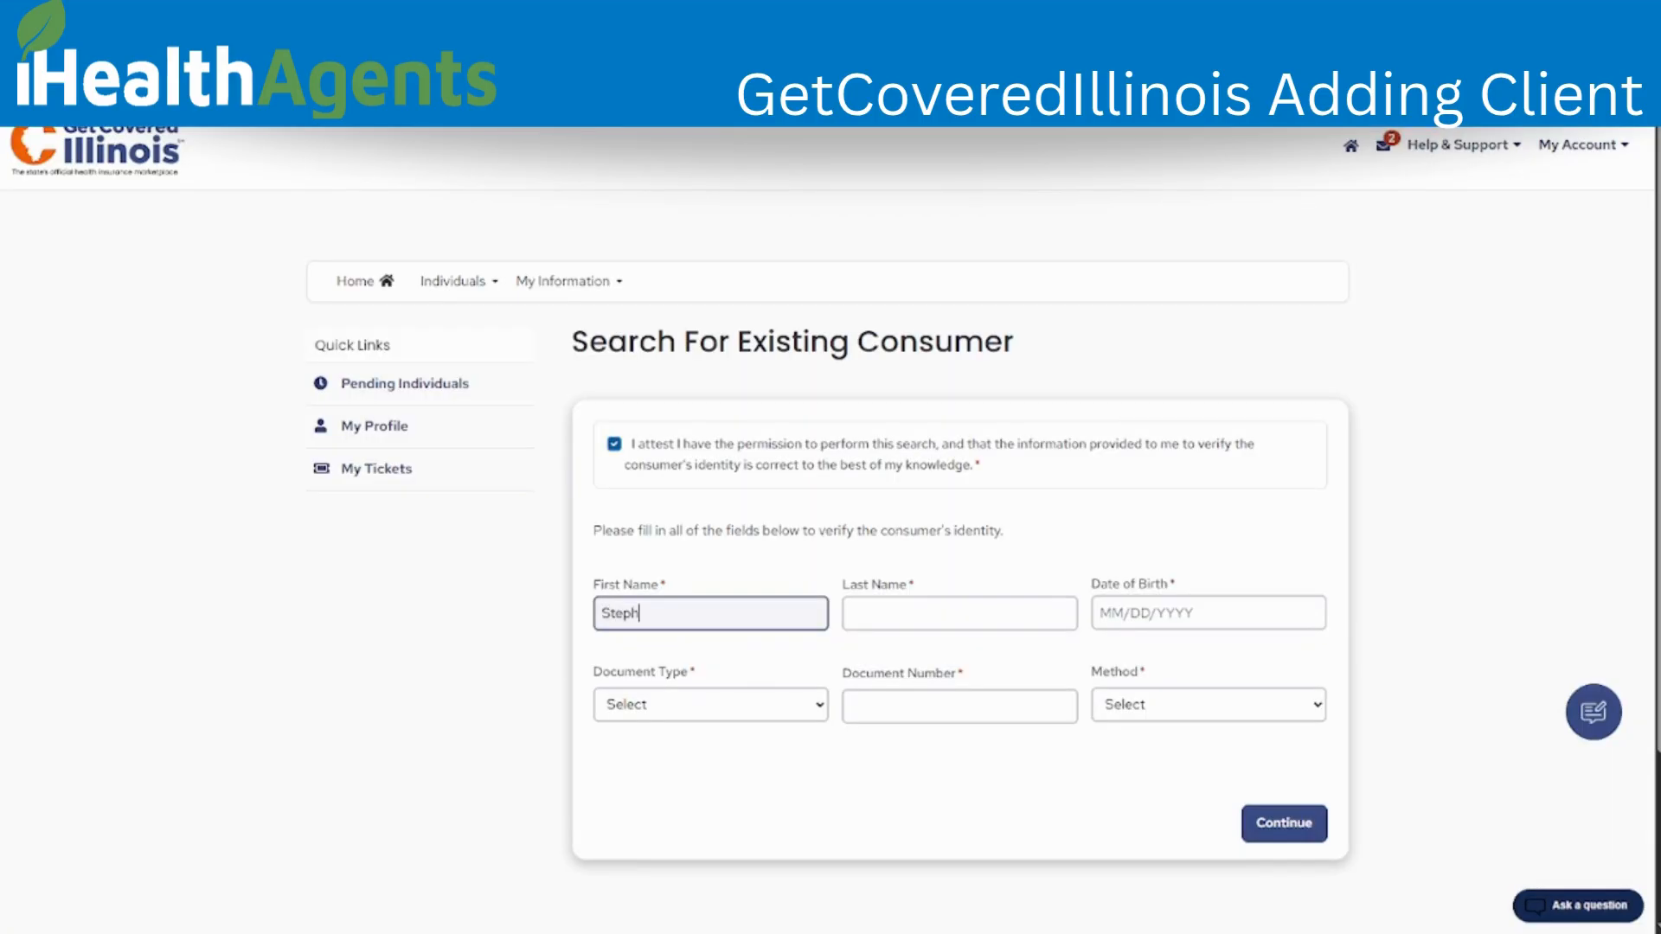
key("Tab")
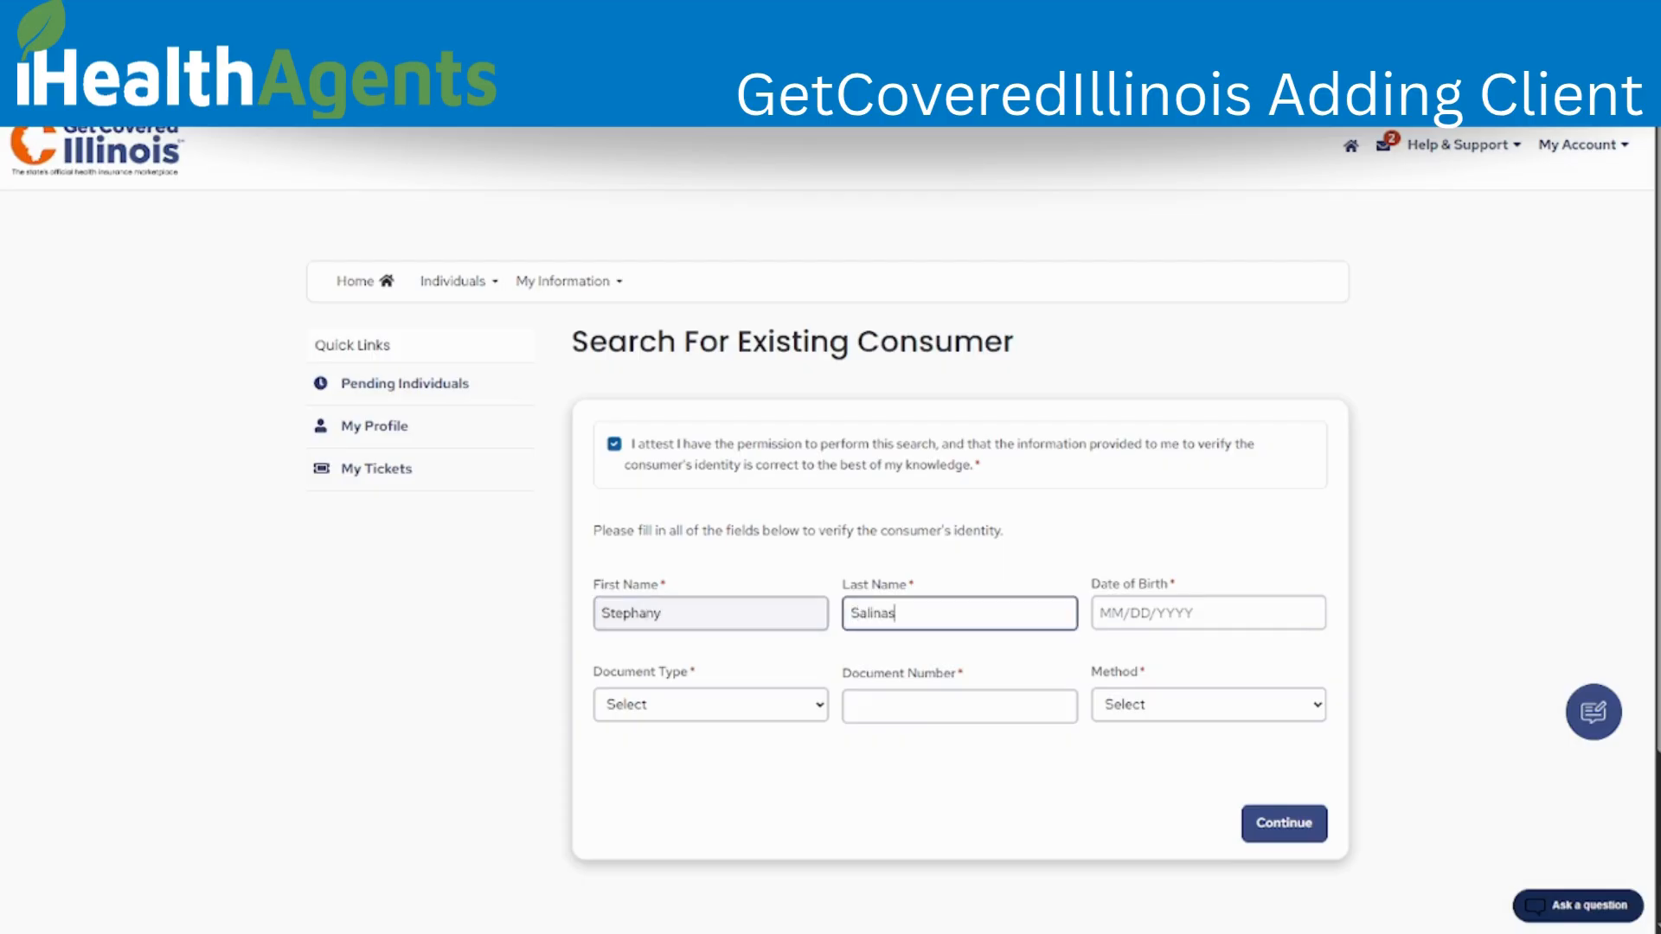
key("Tab")
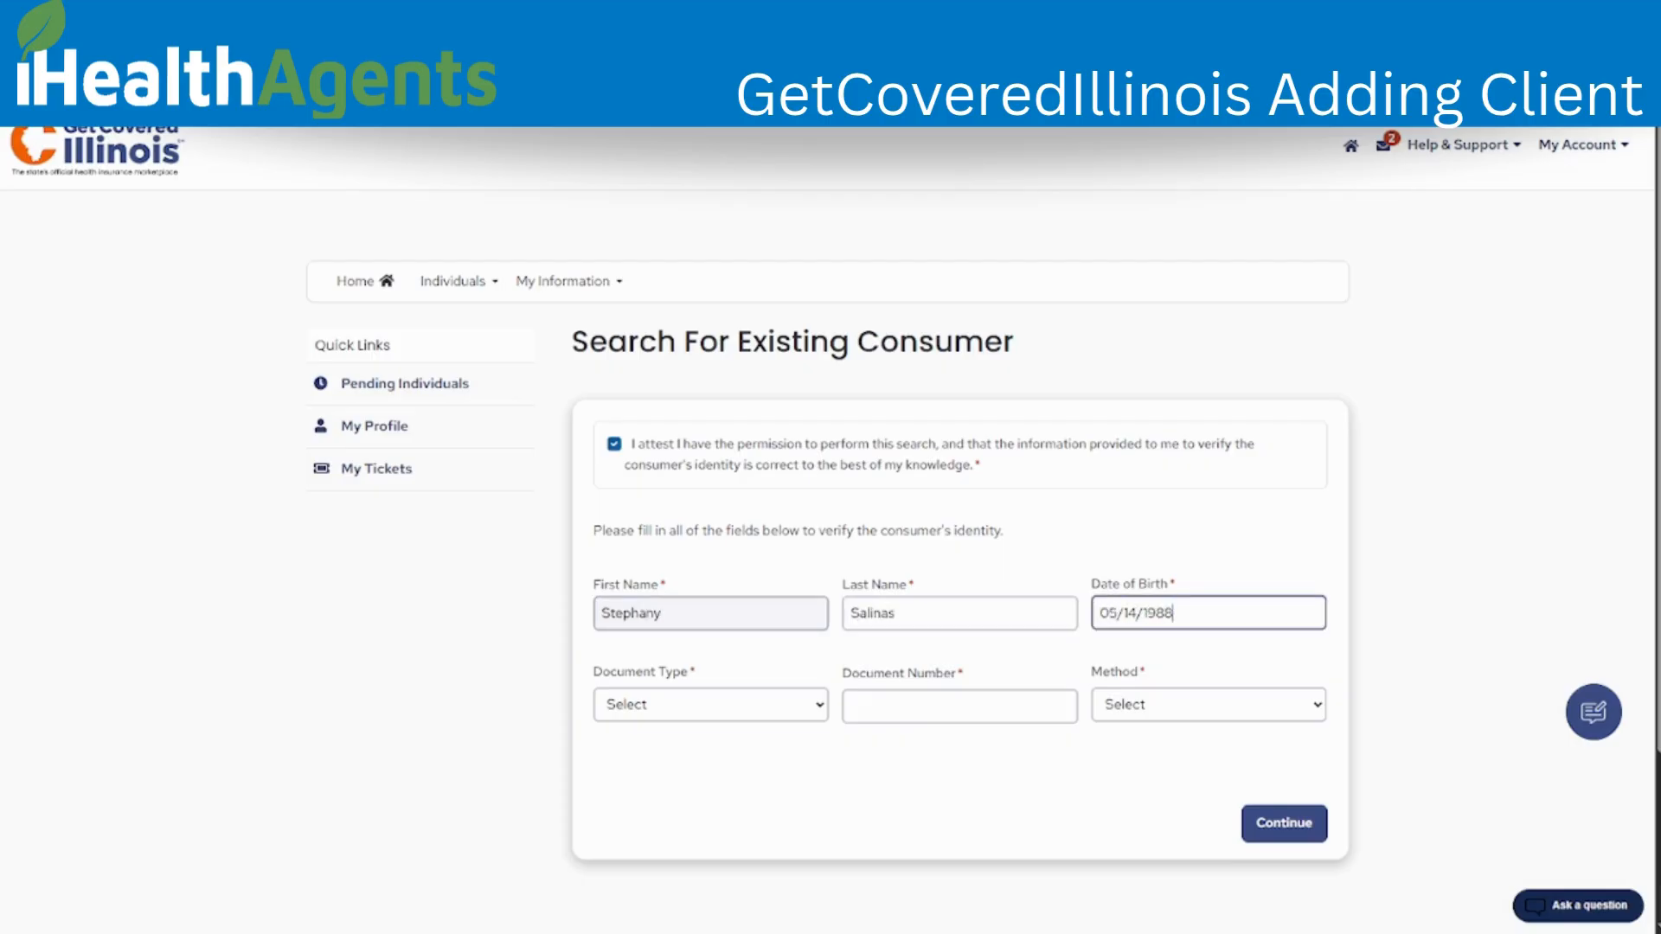
key("Tab")
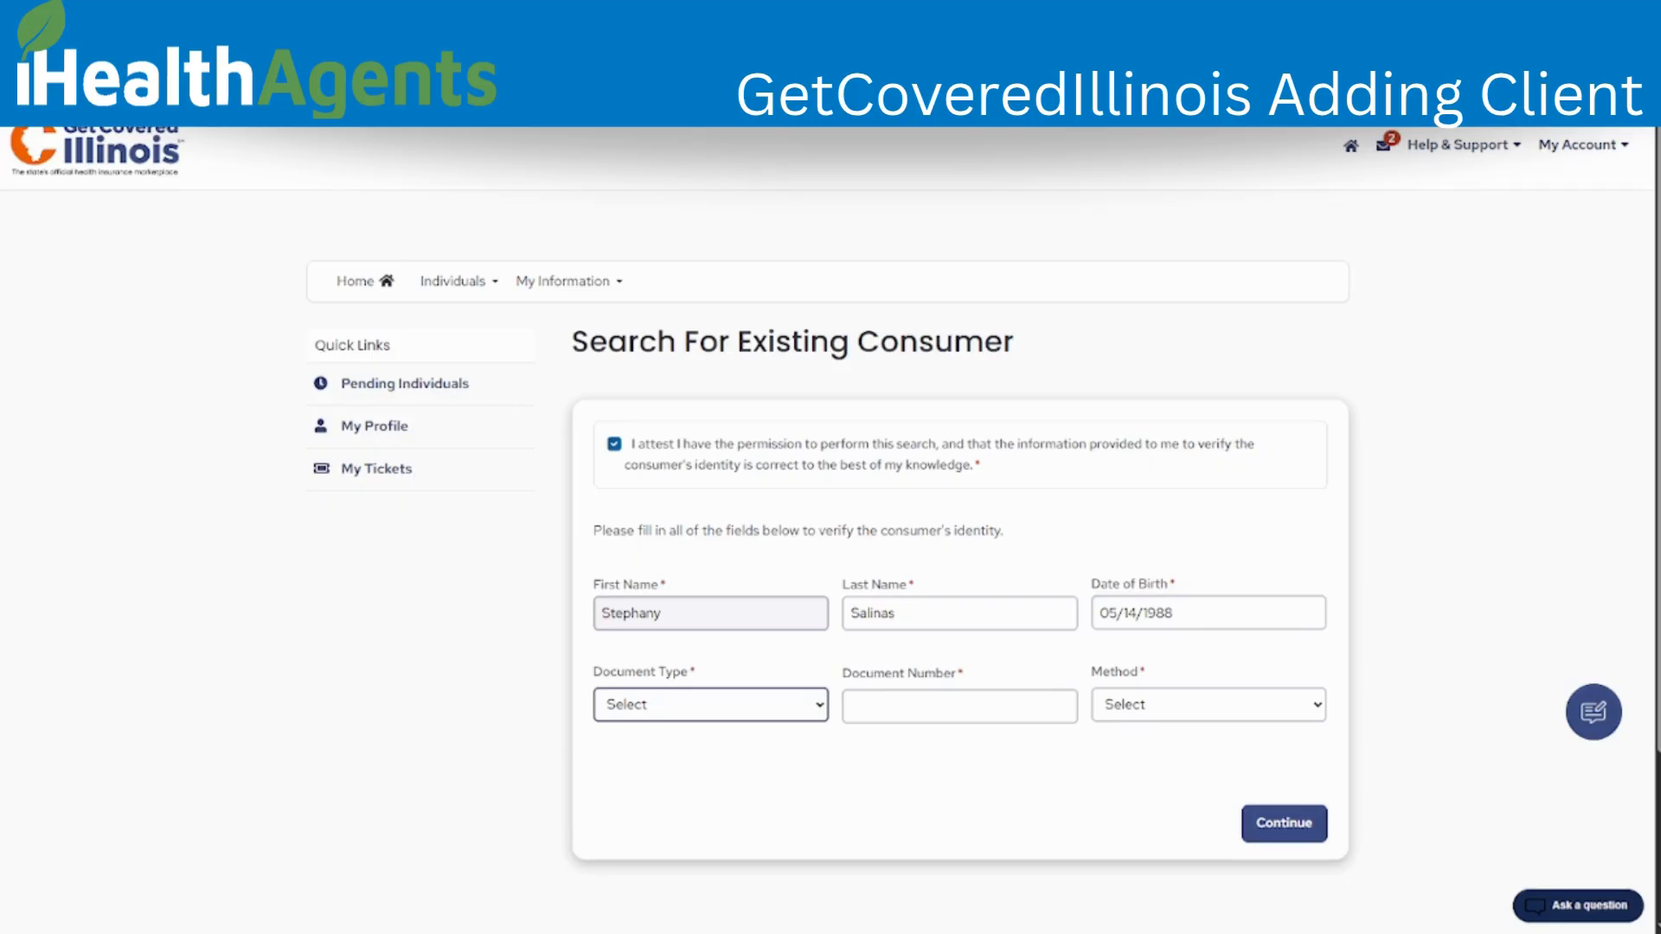
Choose a Driver's License document, enter its number, set the method to Over Phone, and submit.
left_click(711, 705)
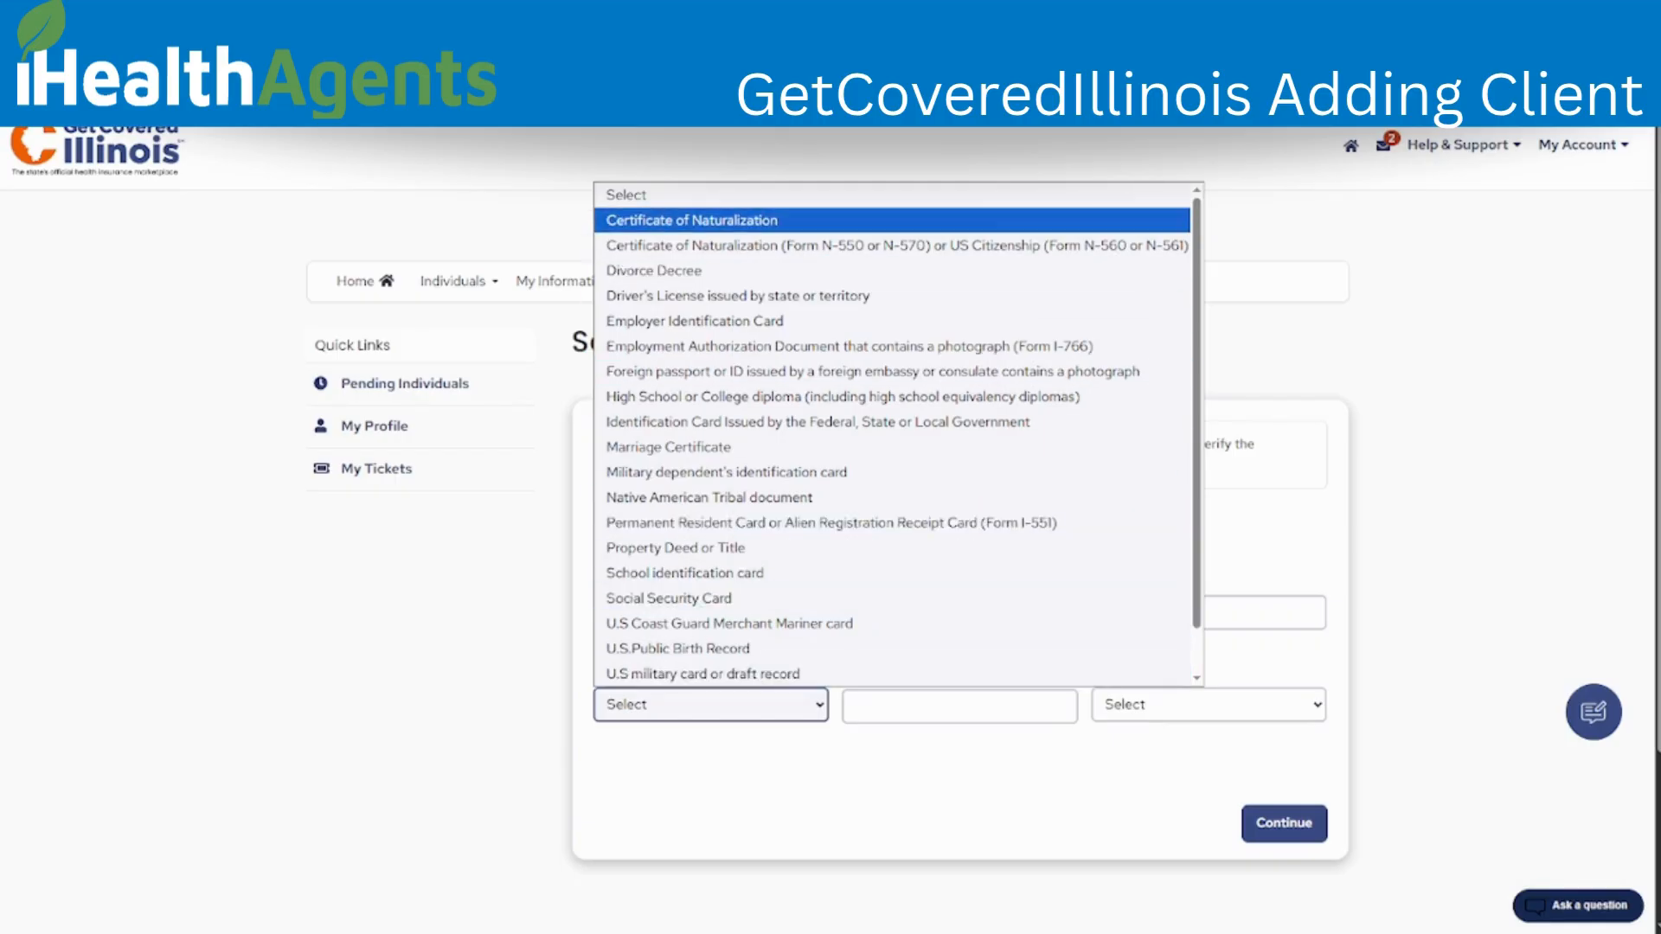
left_click(738, 296)
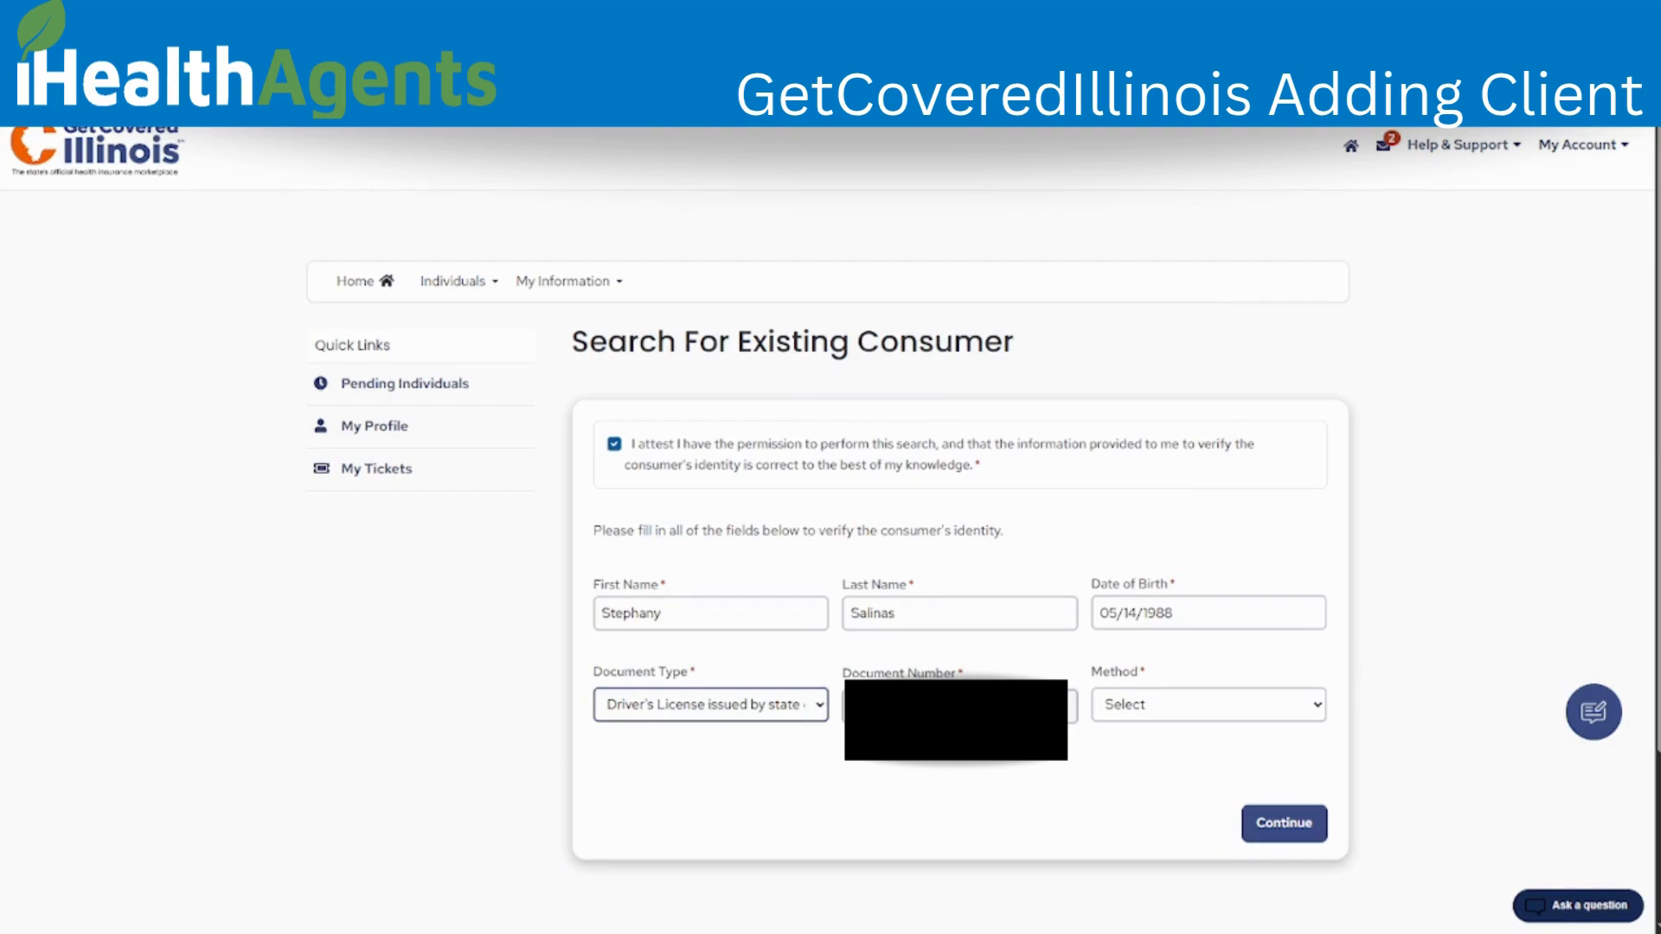
left_click(959, 706)
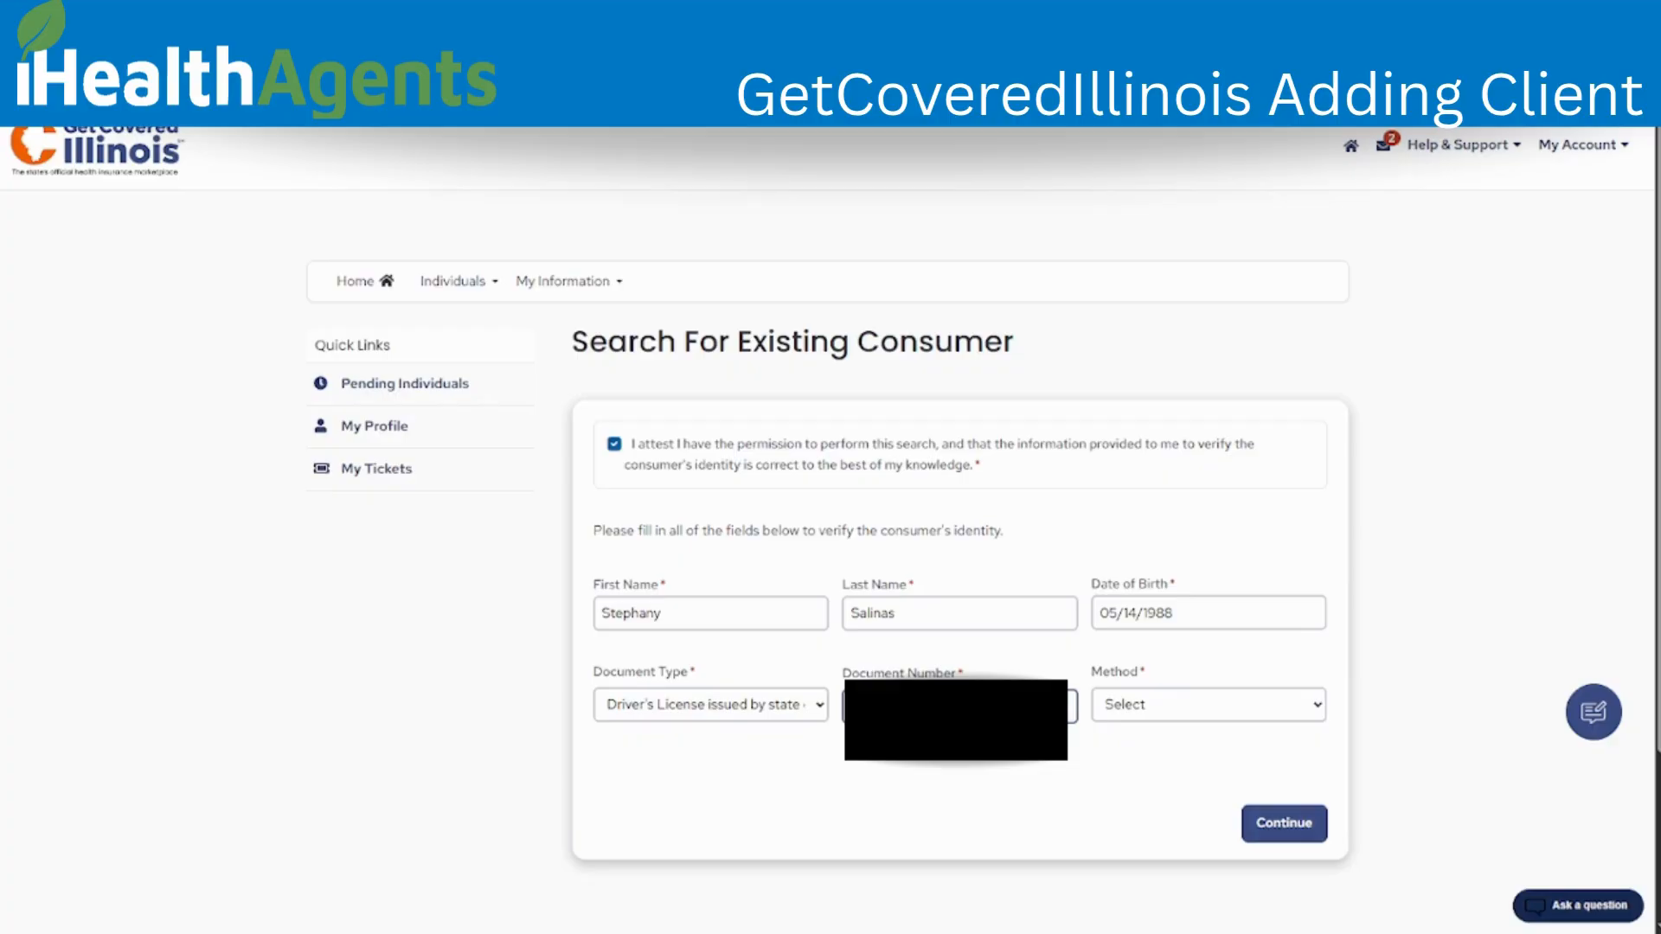
left_click(1208, 705)
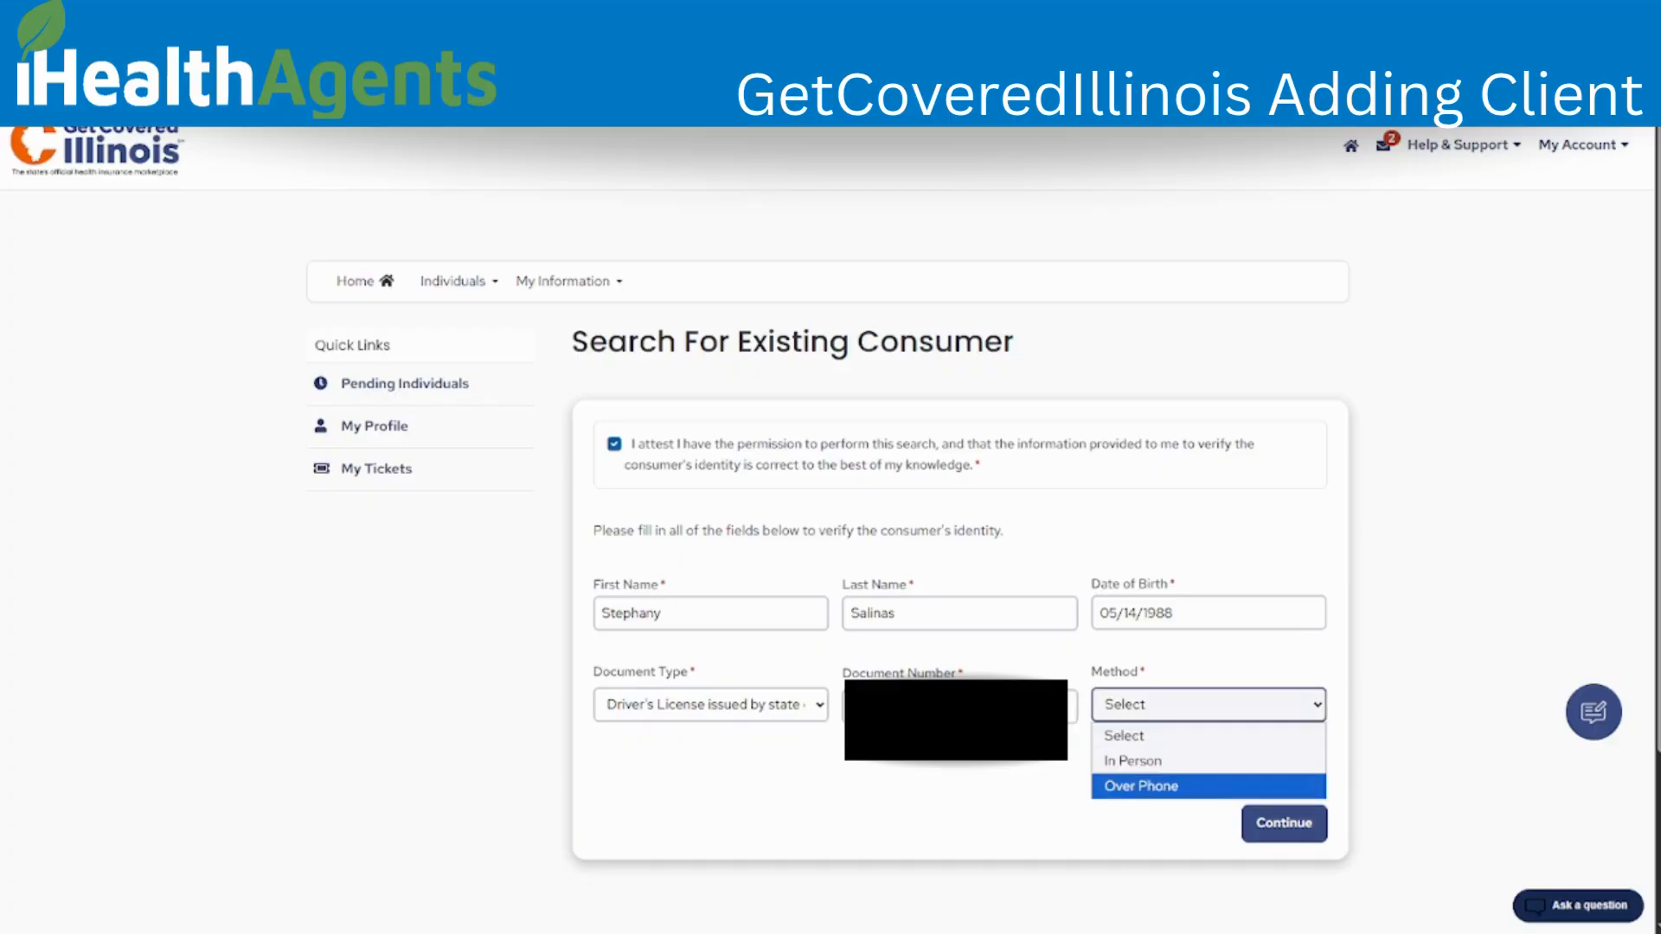
left_click(1141, 786)
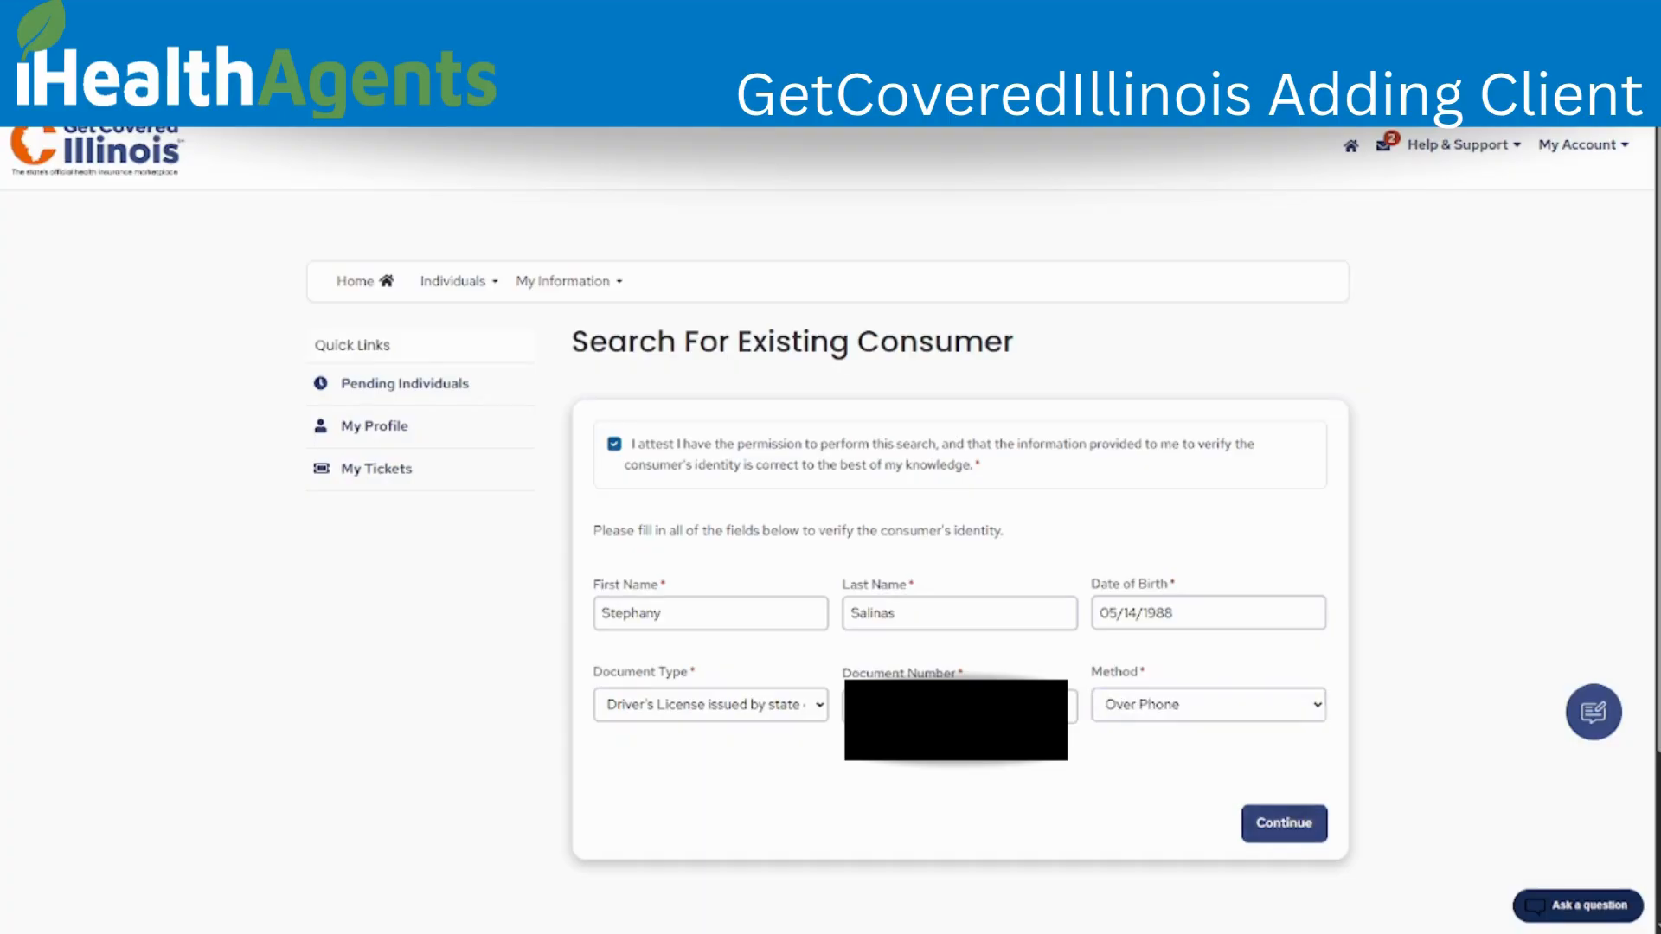
left_click(1284, 823)
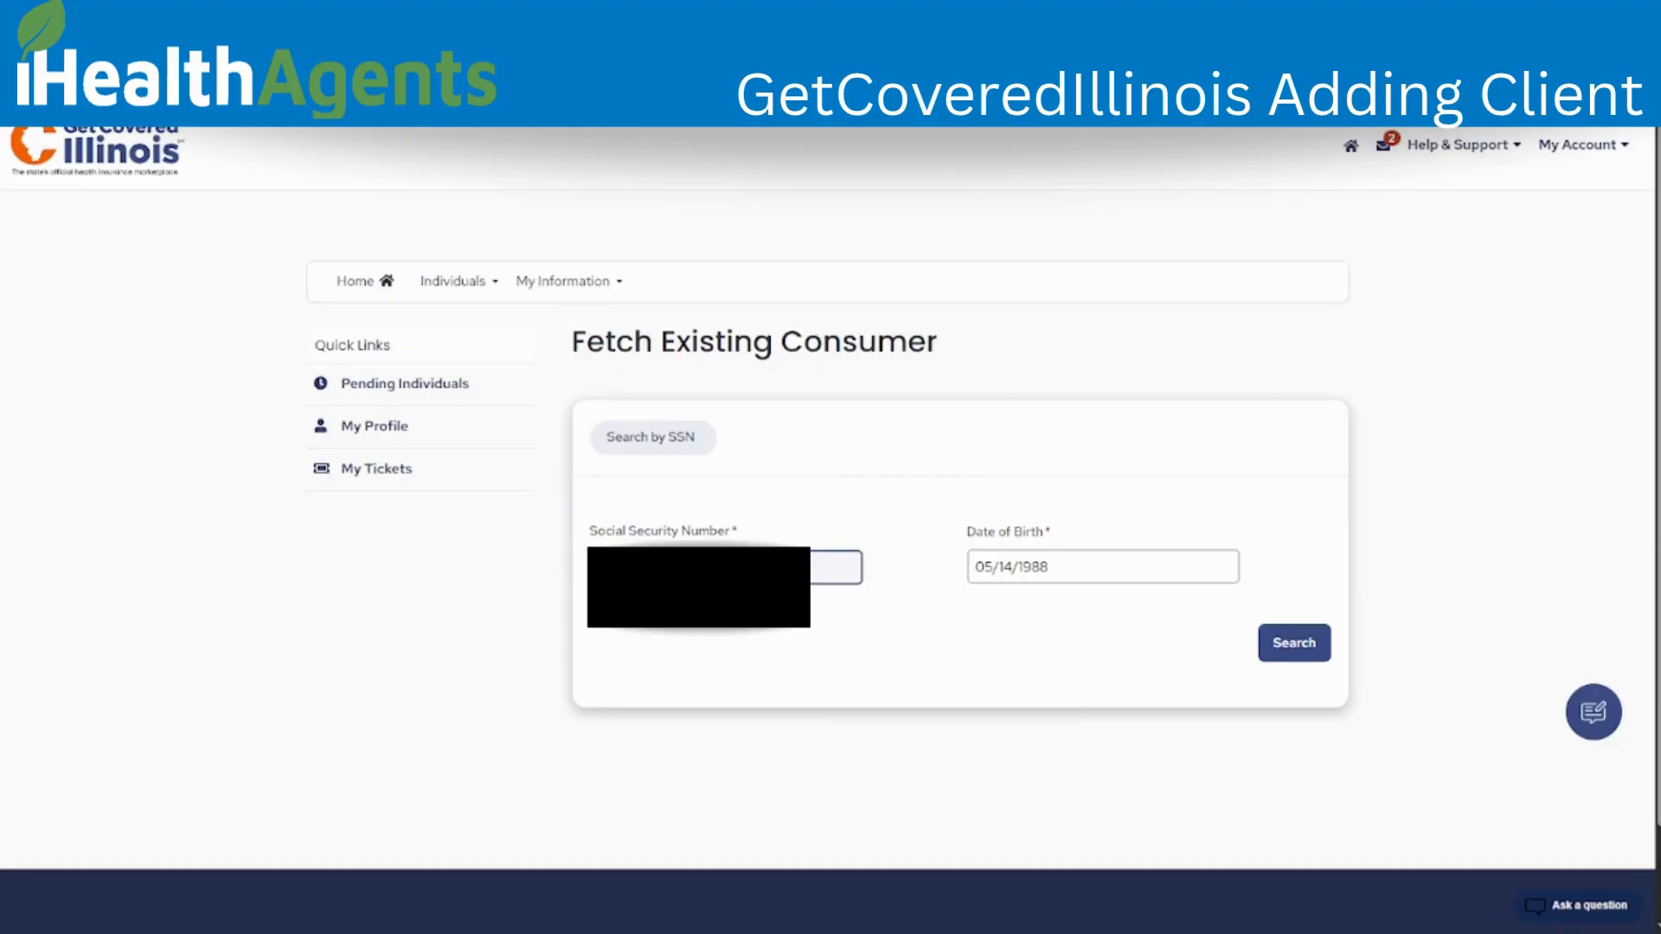
Search for the client by SSN, then start a new application when no match is found.
left_click(1295, 642)
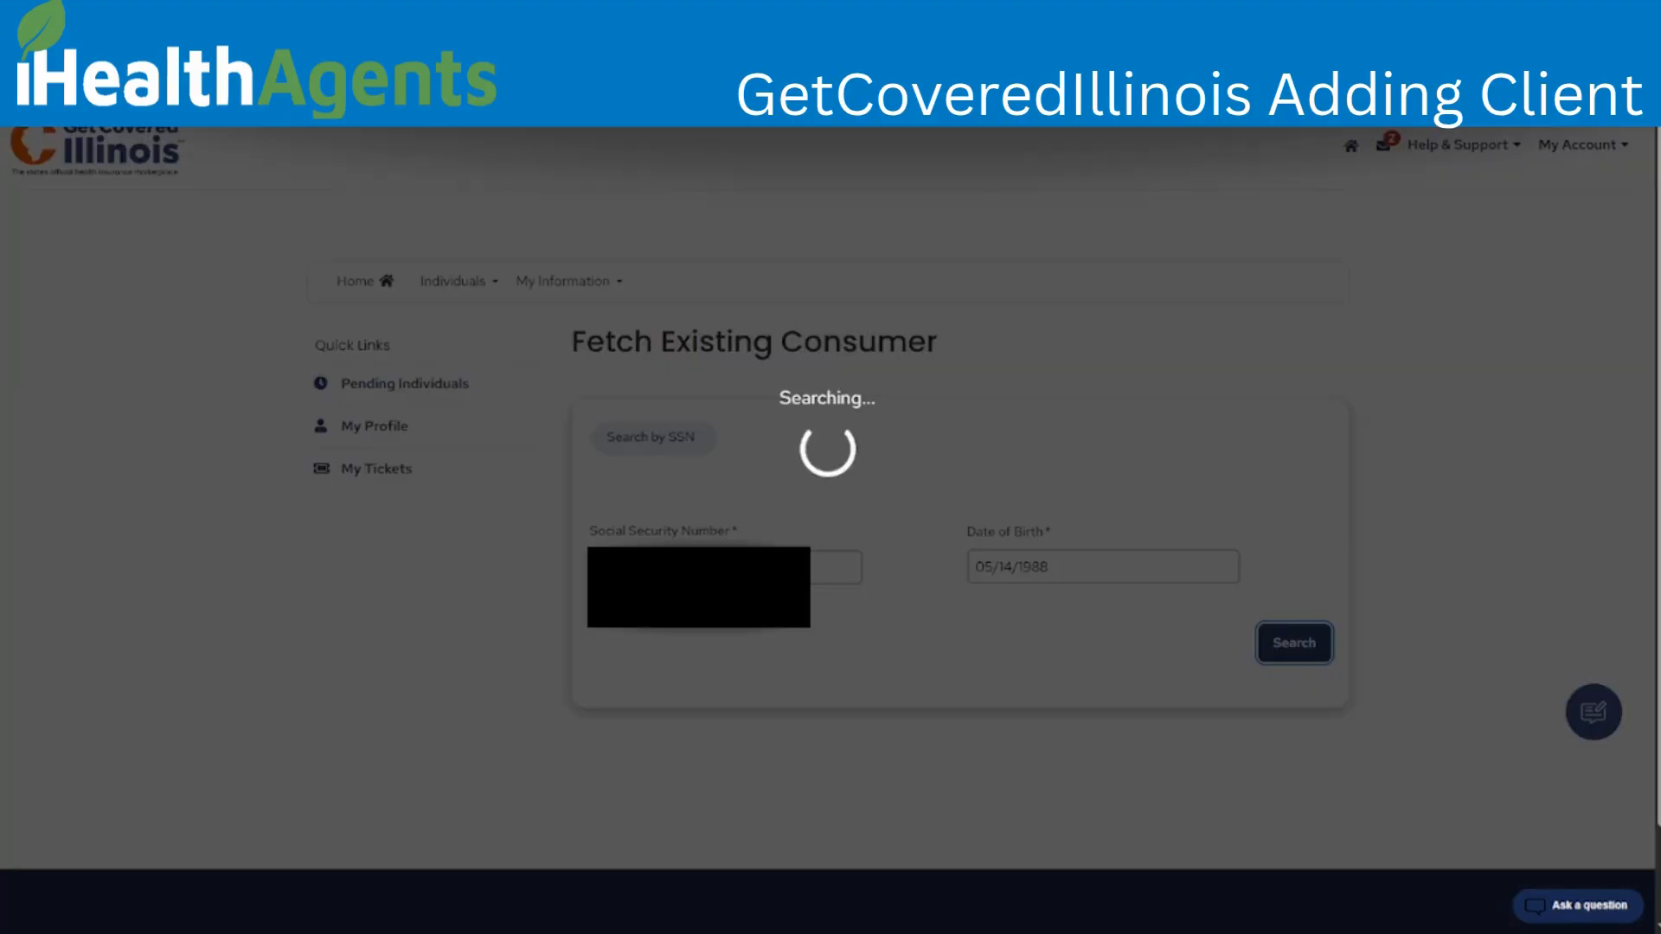
scroll(960, 553, "down", 1)
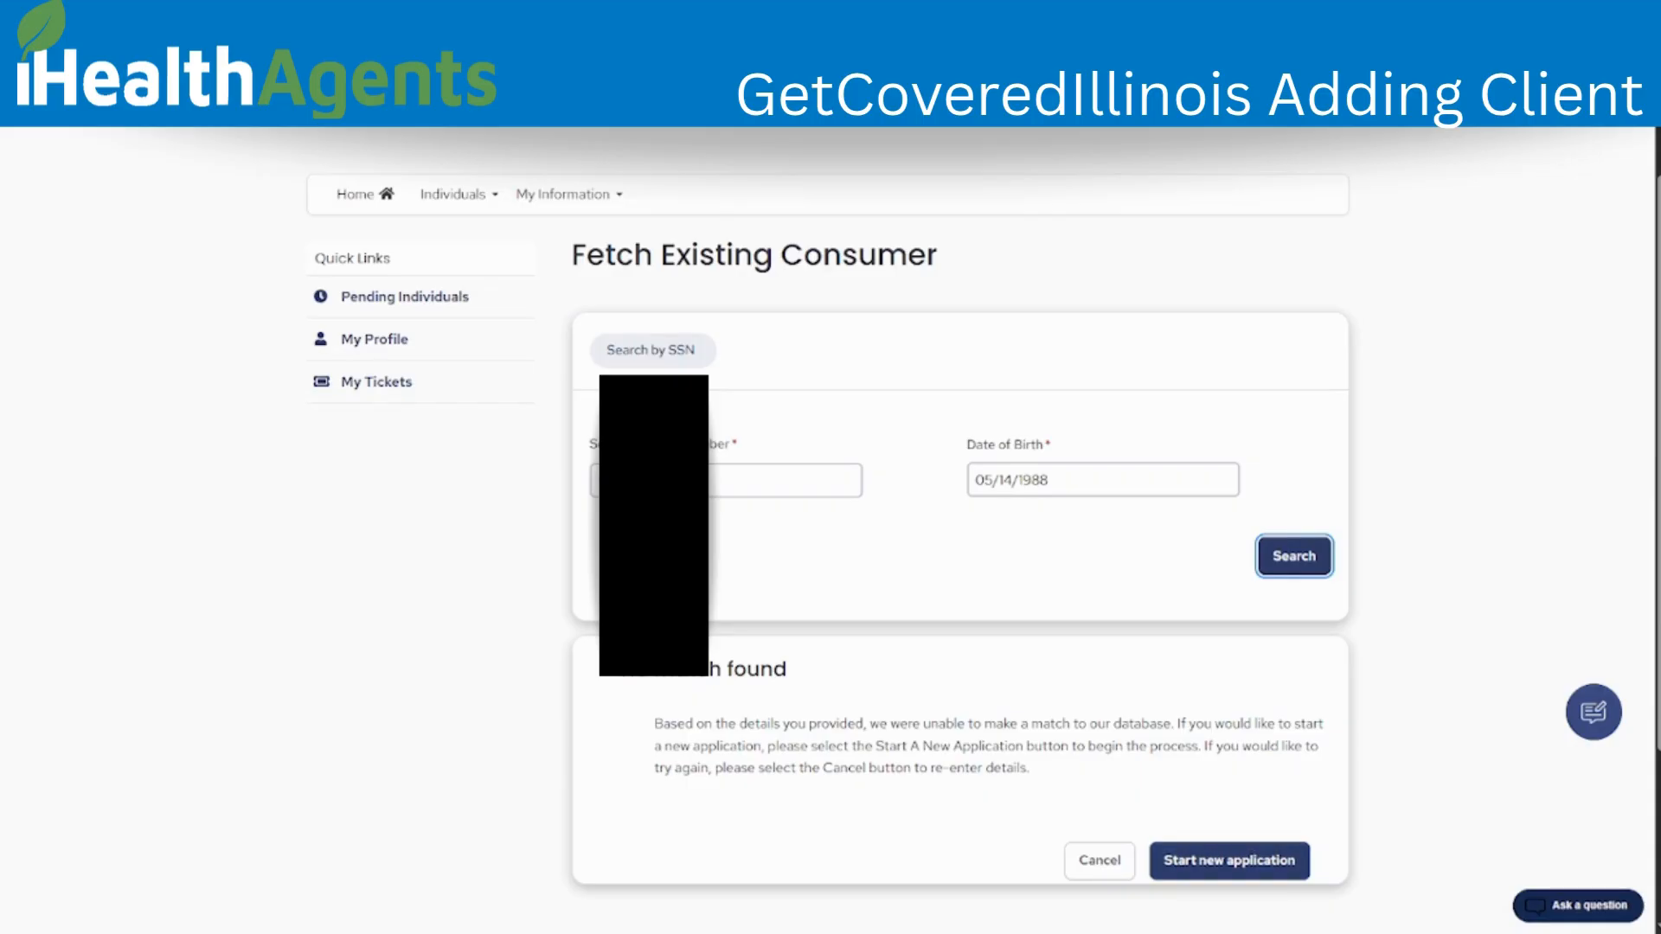
left_click(1229, 861)
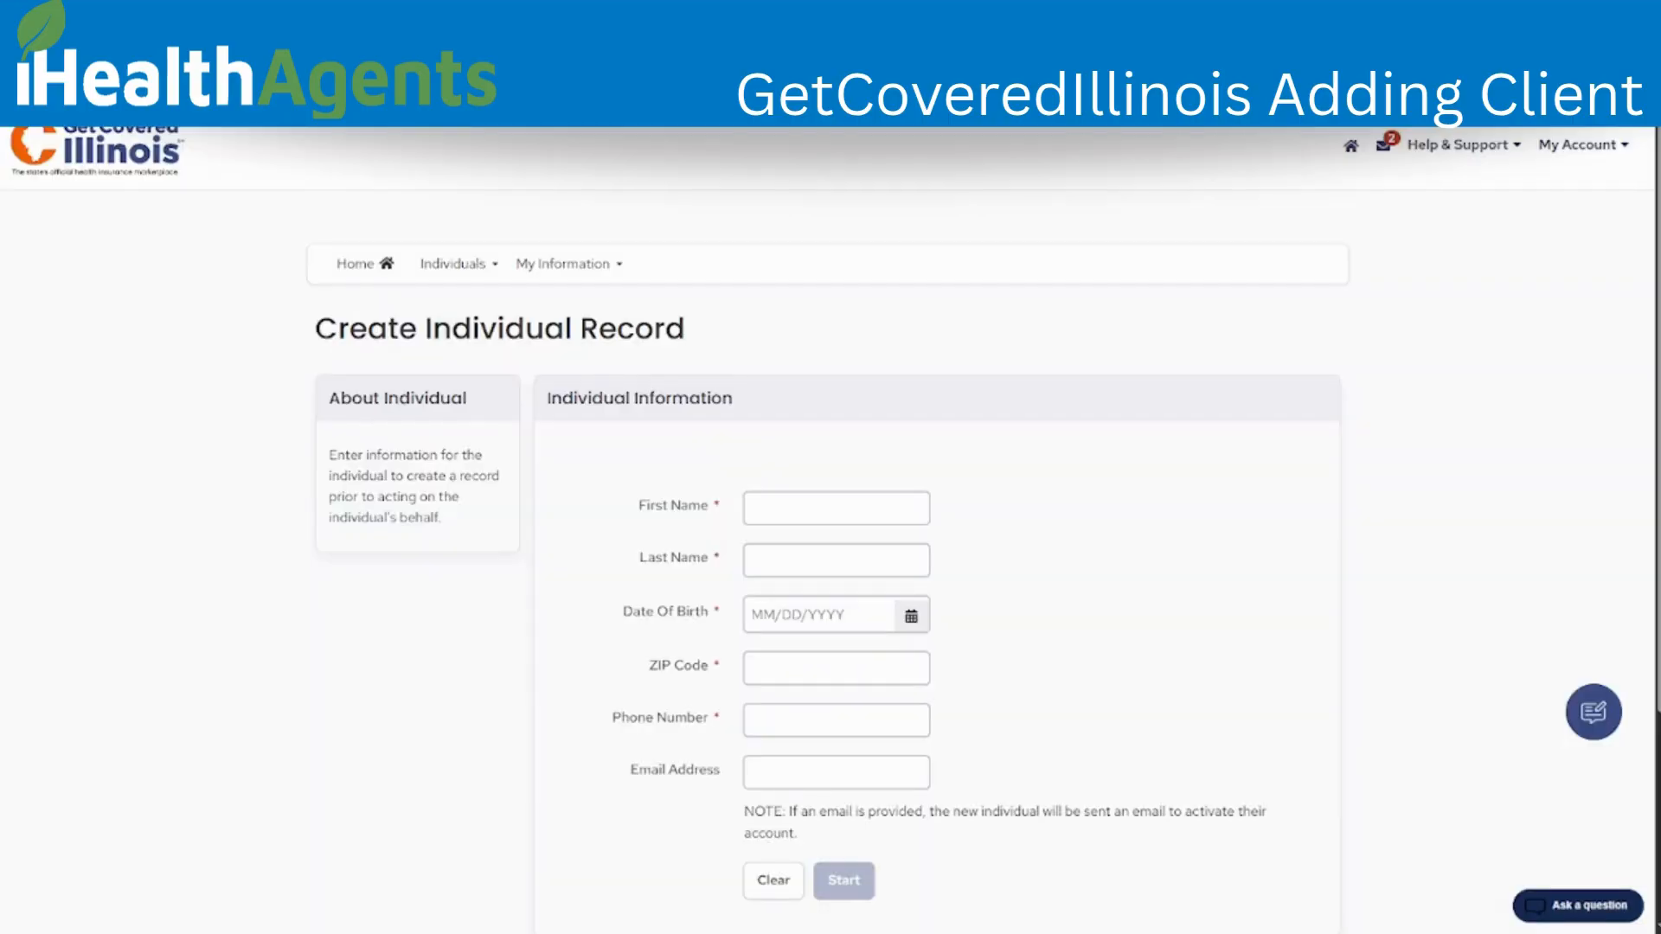
Enter the client's first and last name, birth date, ZIP code and phone number in Create Individual Record.
left_click(835, 509)
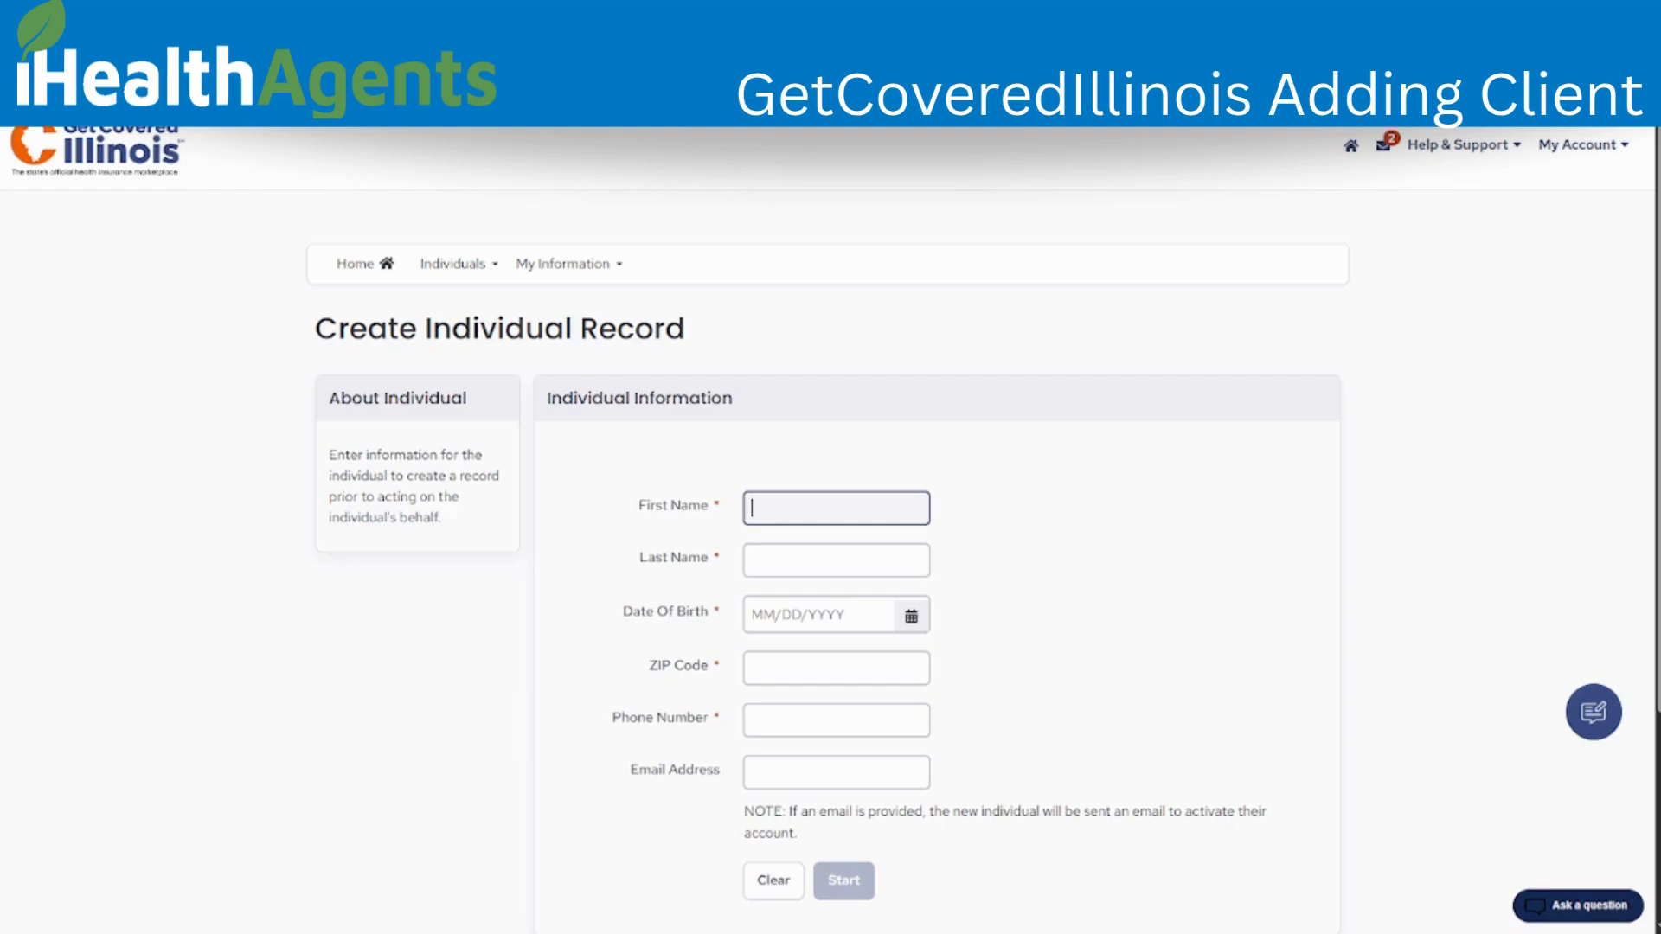
key("Tab")
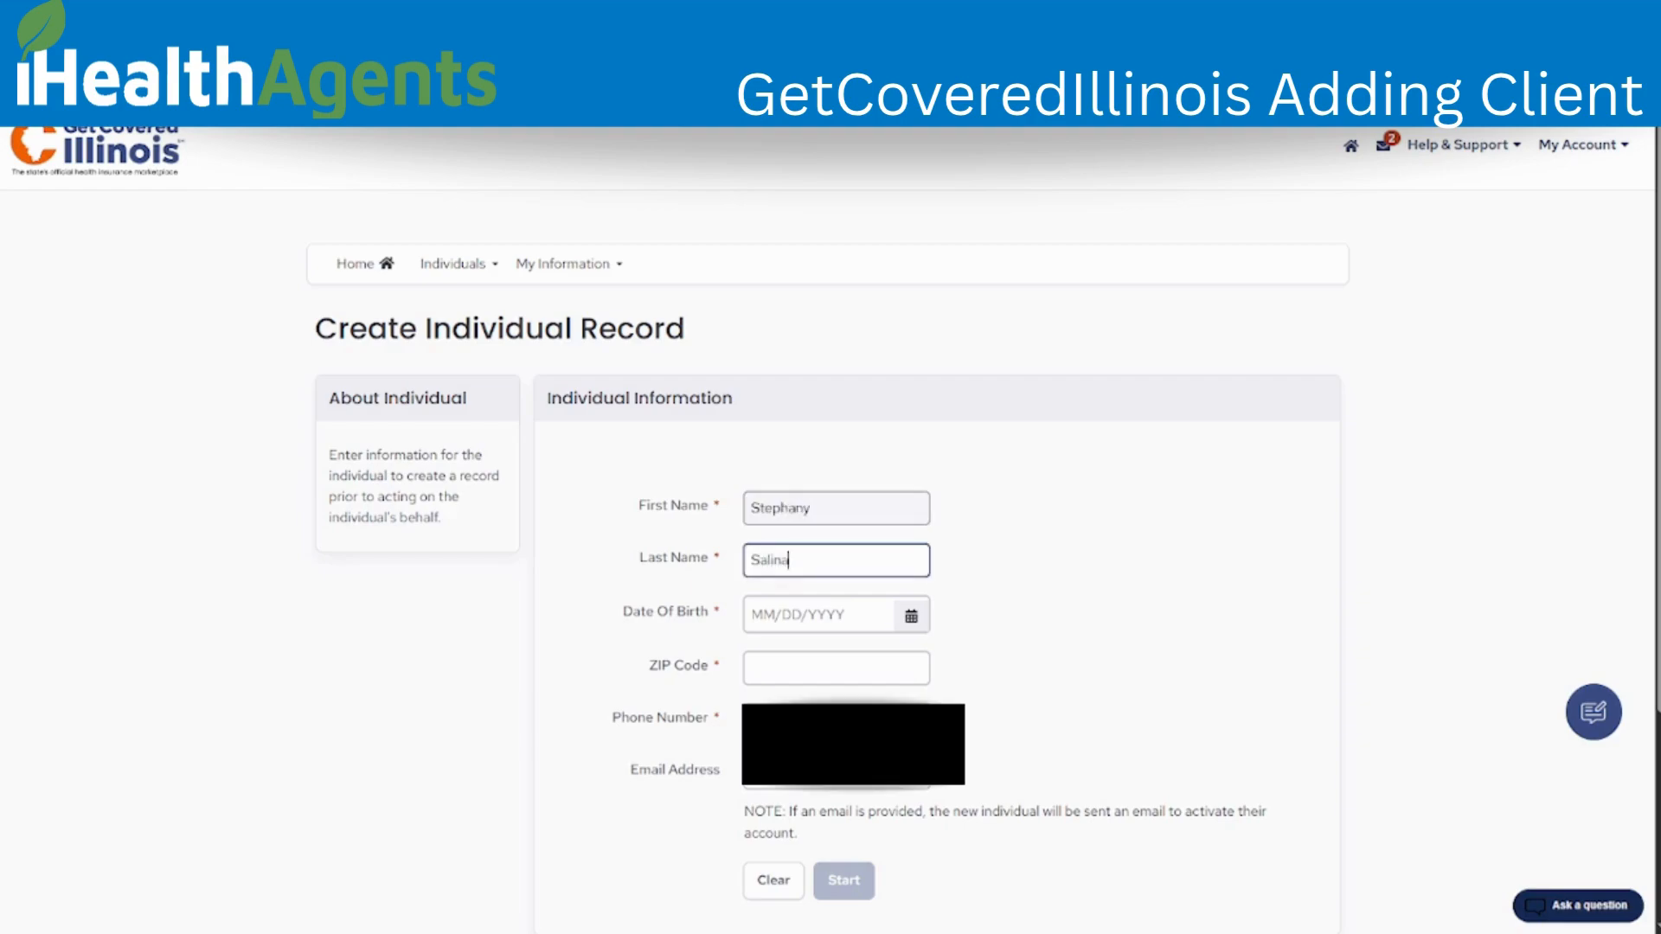
key("Tab")
key("Tab")
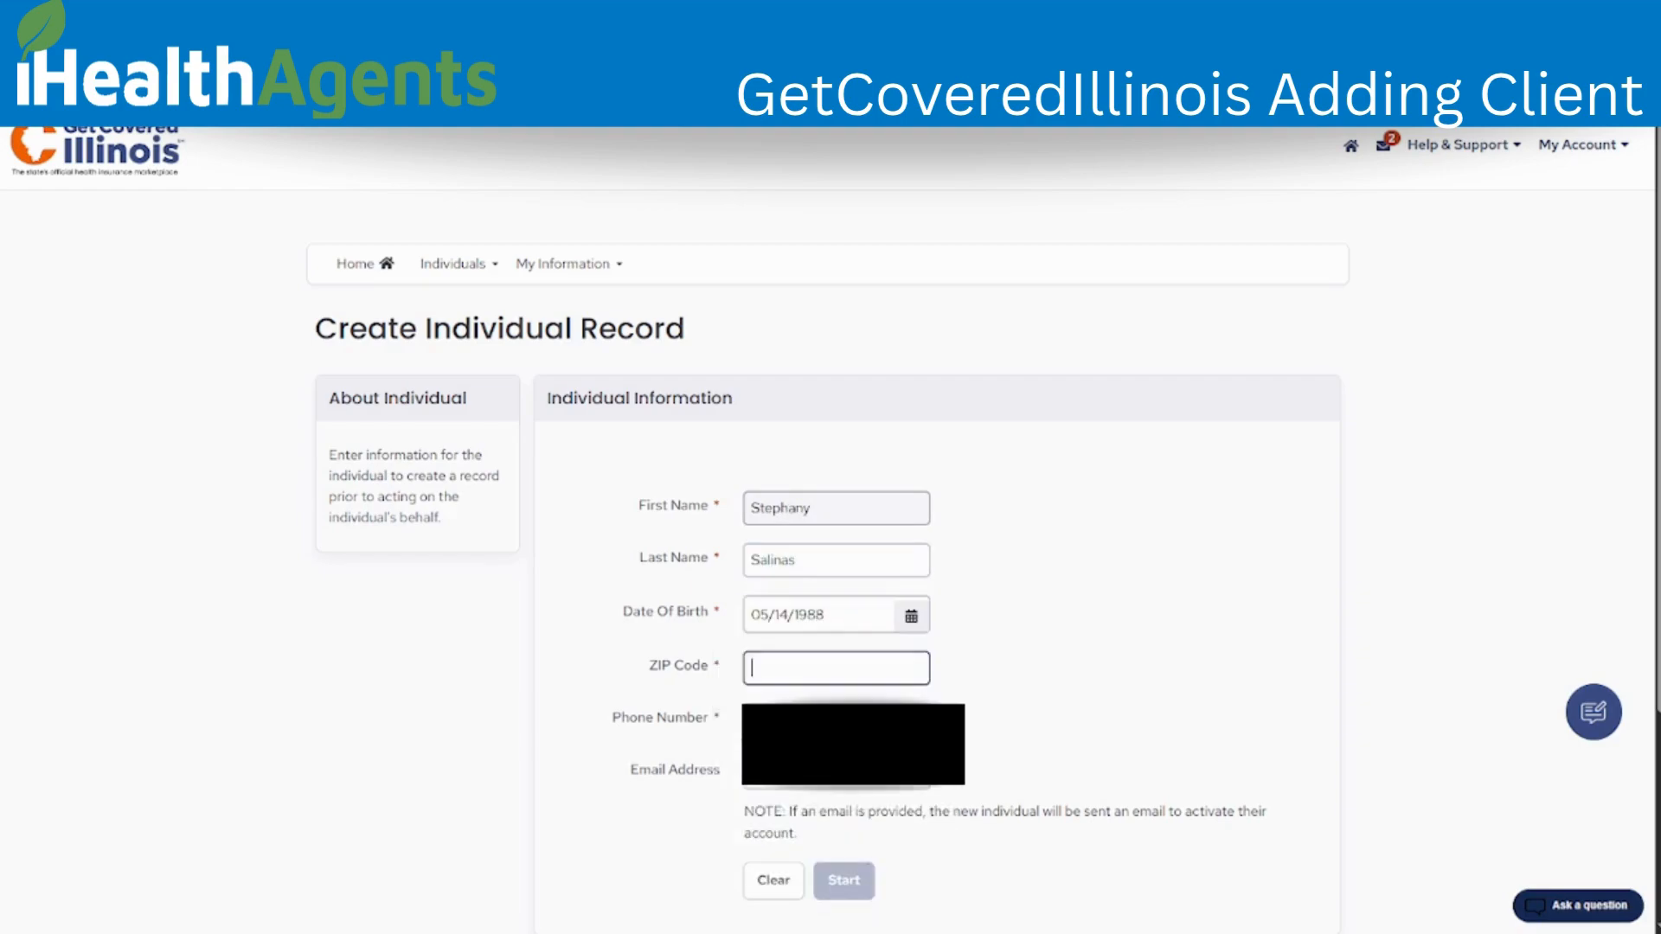
type("60156")
key("Tab")
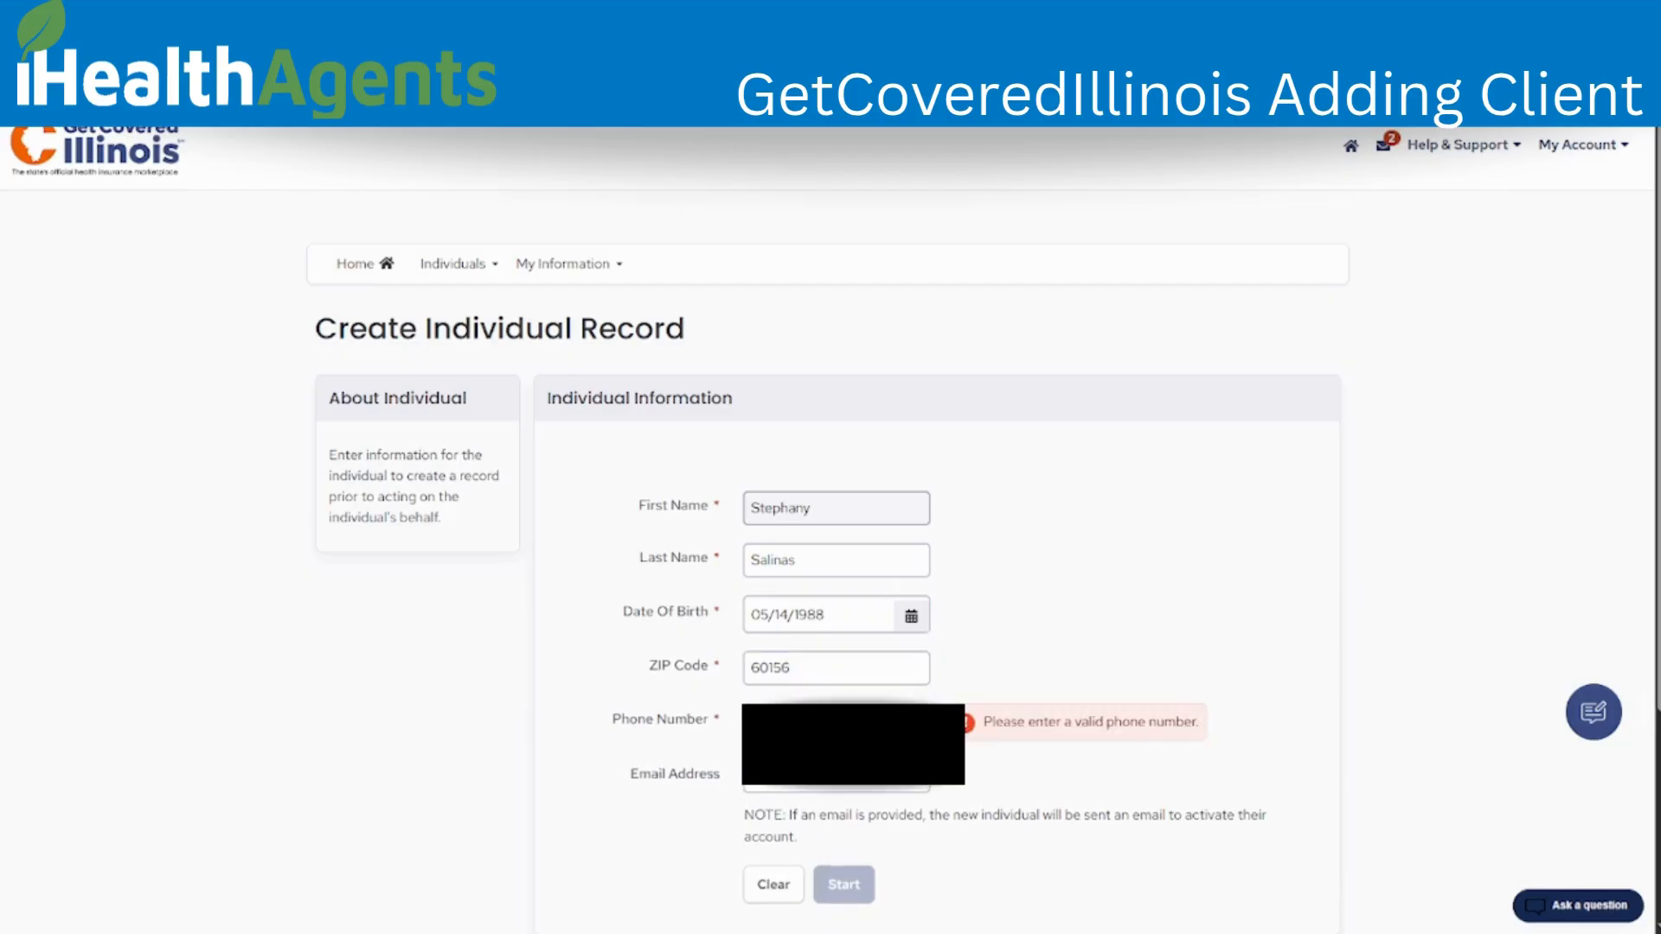
key("Tab")
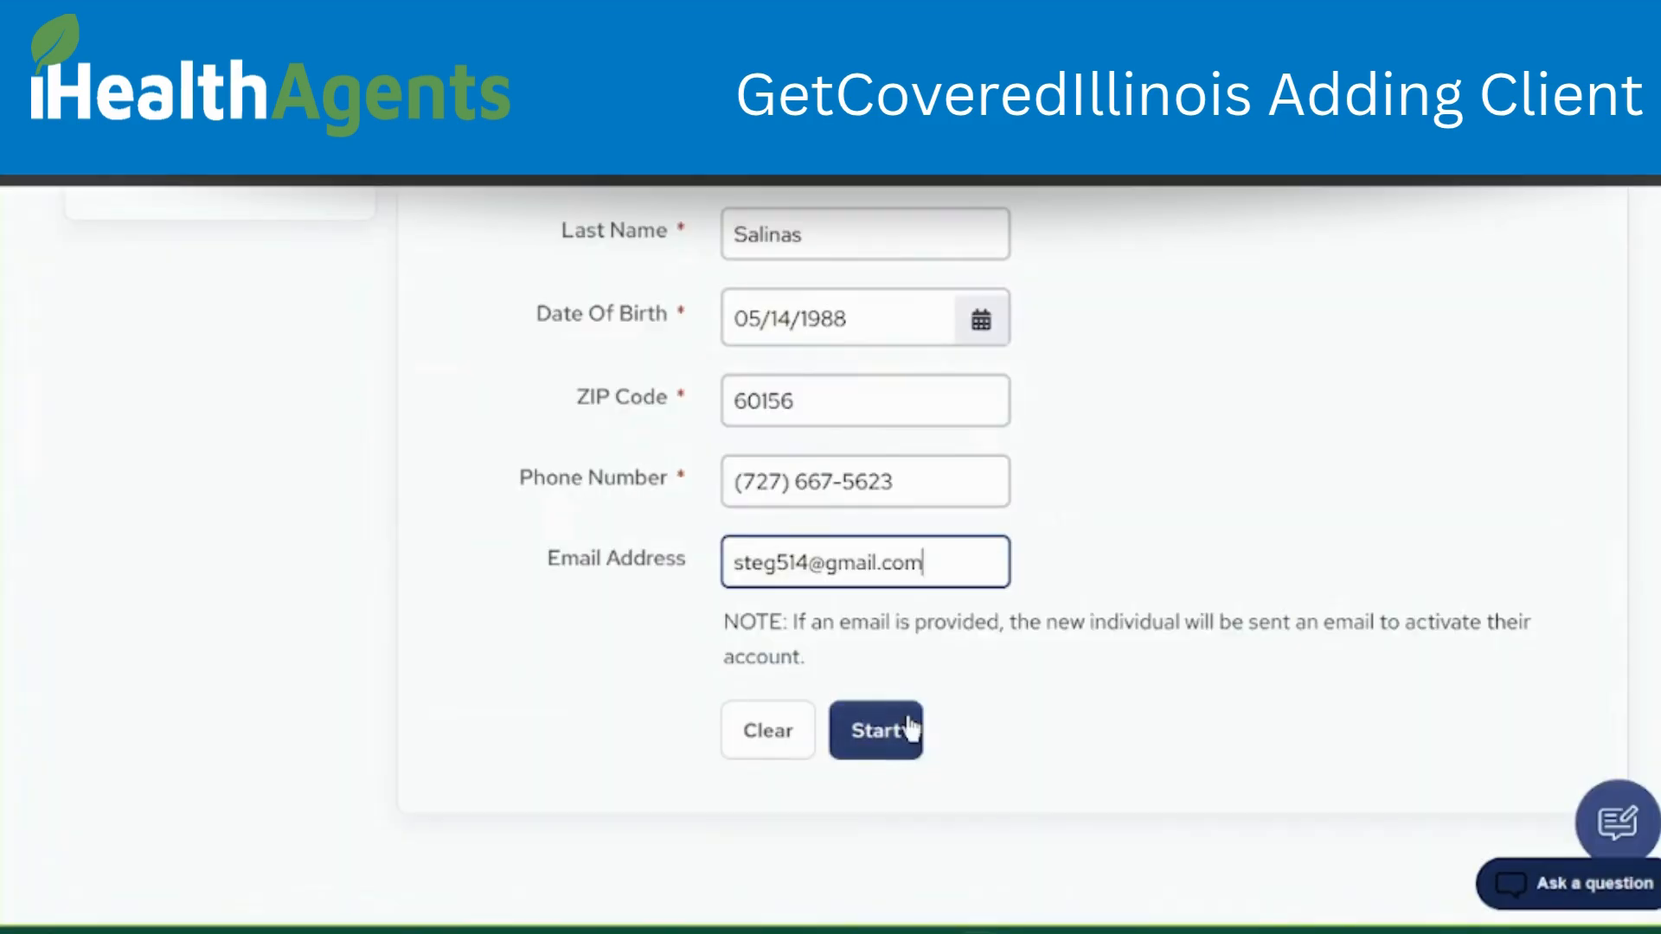
Submit the record, stop the confirmation from reappearing, and choose Individual View.
left_click(887, 731)
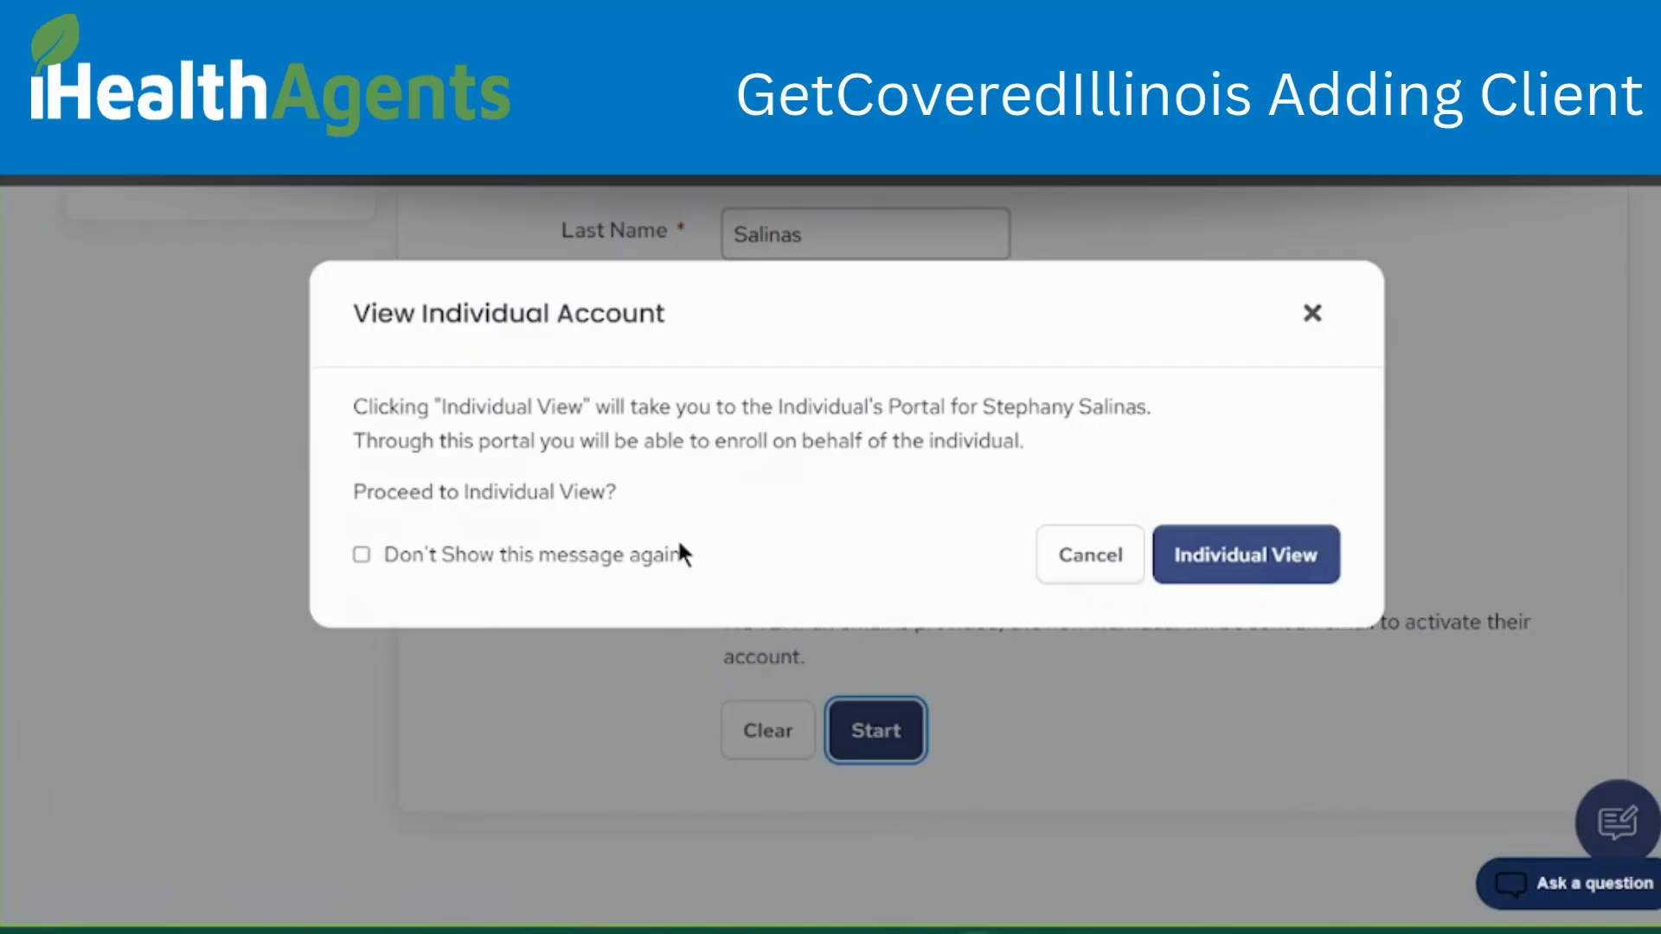
left_click(463, 558)
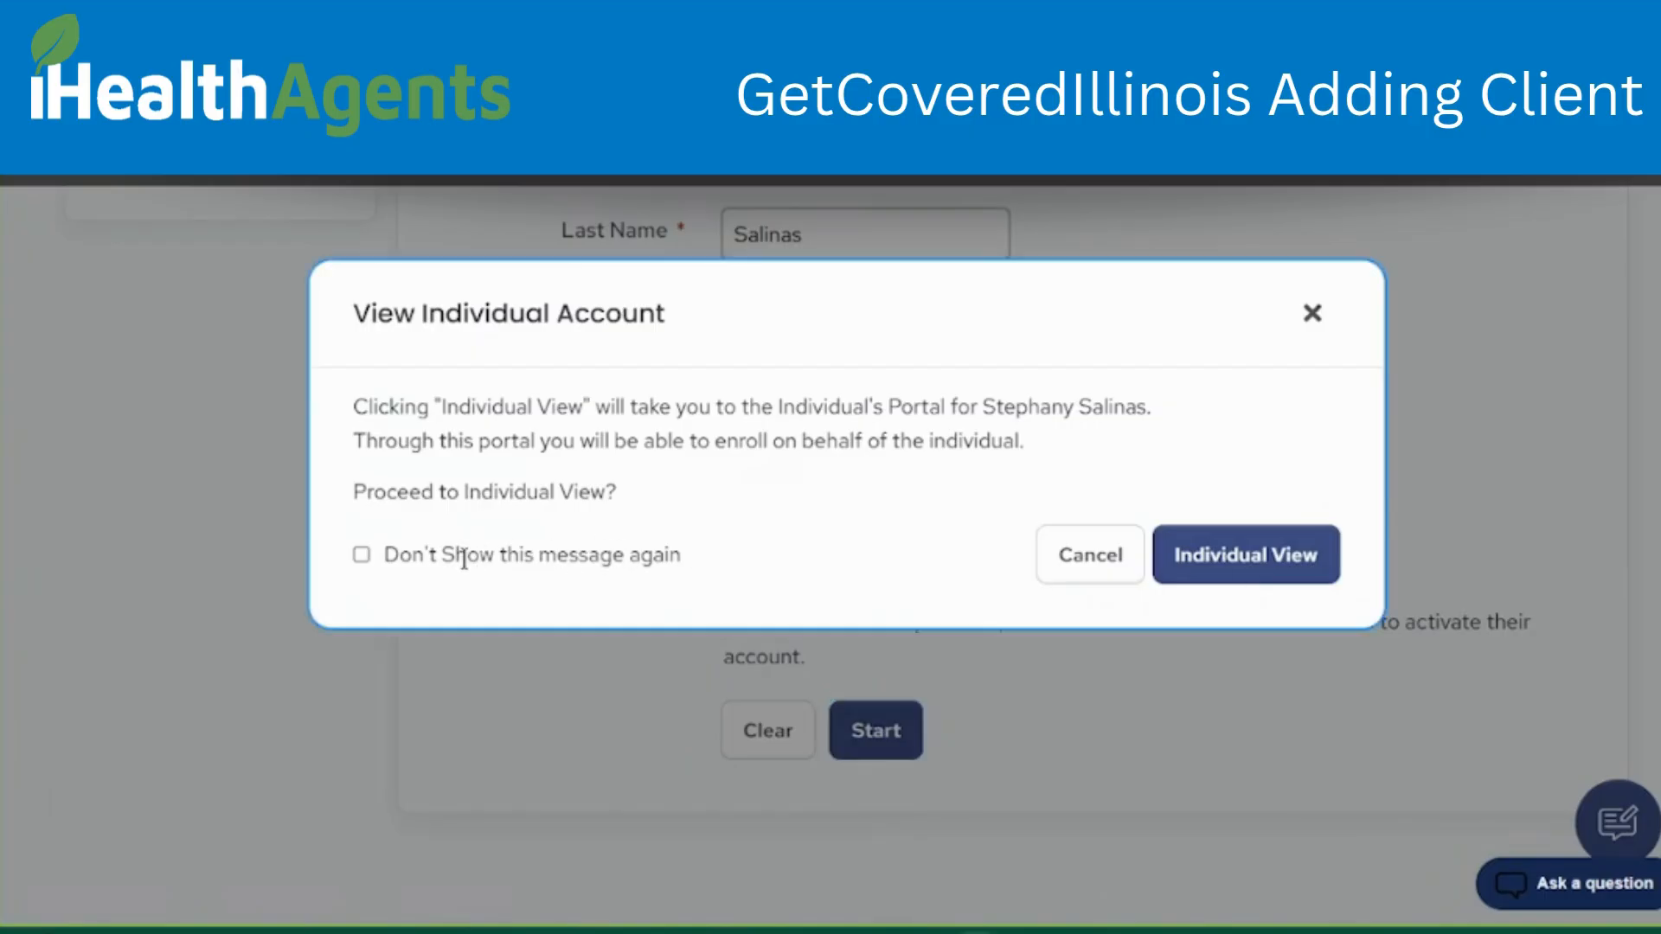
left_click(361, 556)
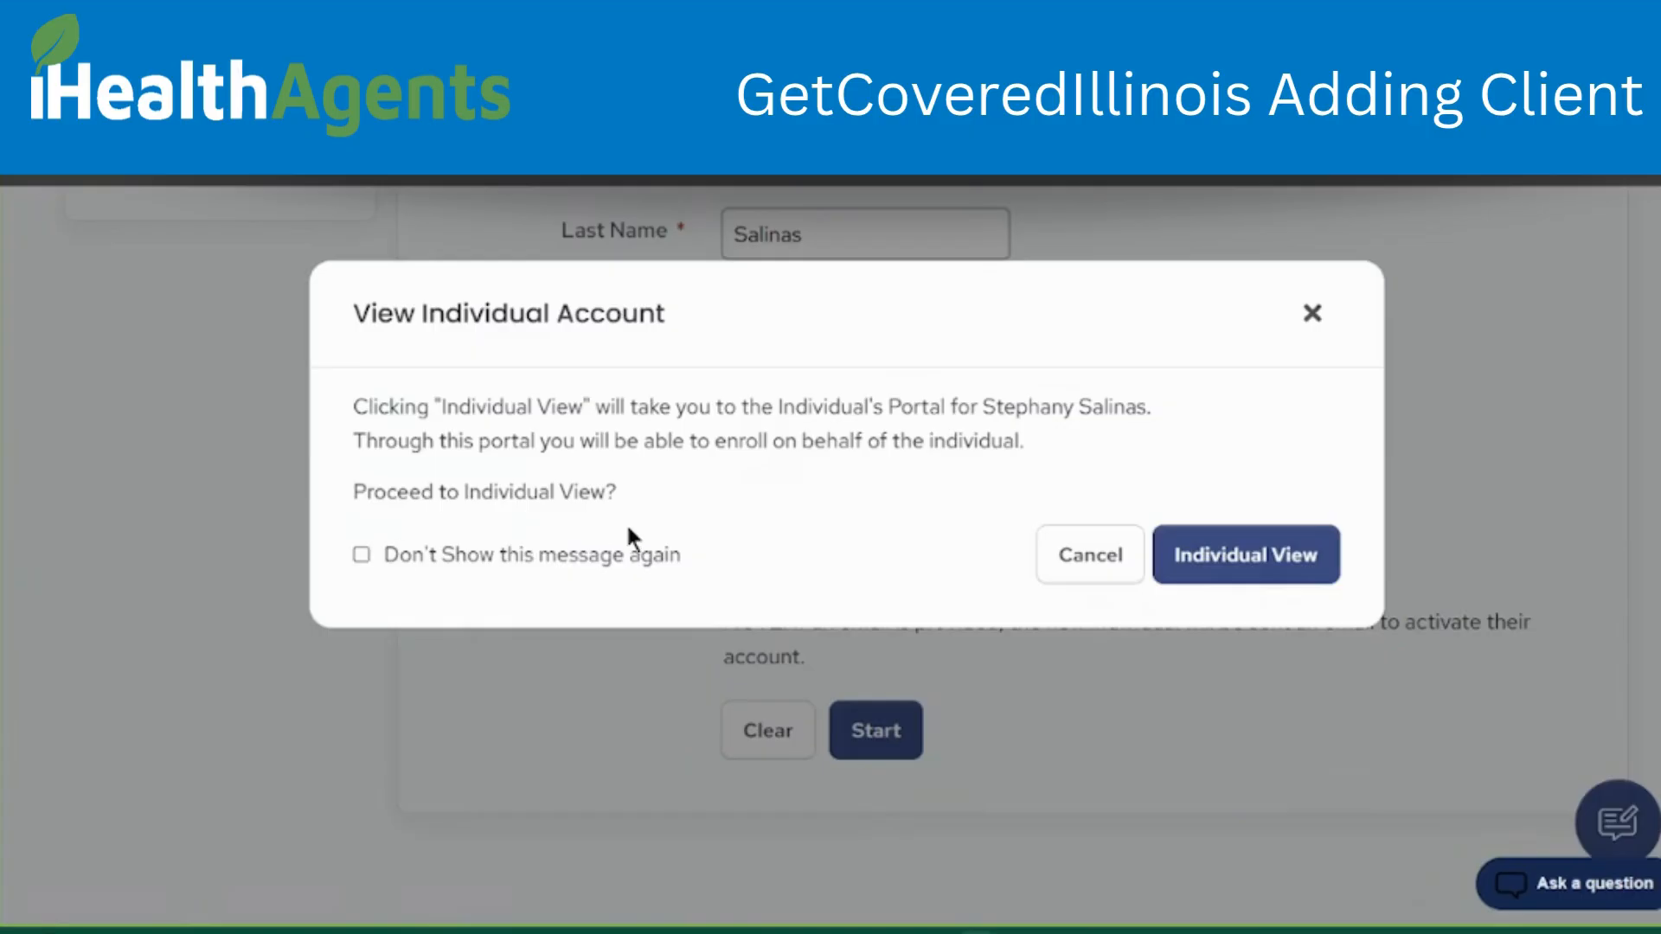
left_click(1259, 581)
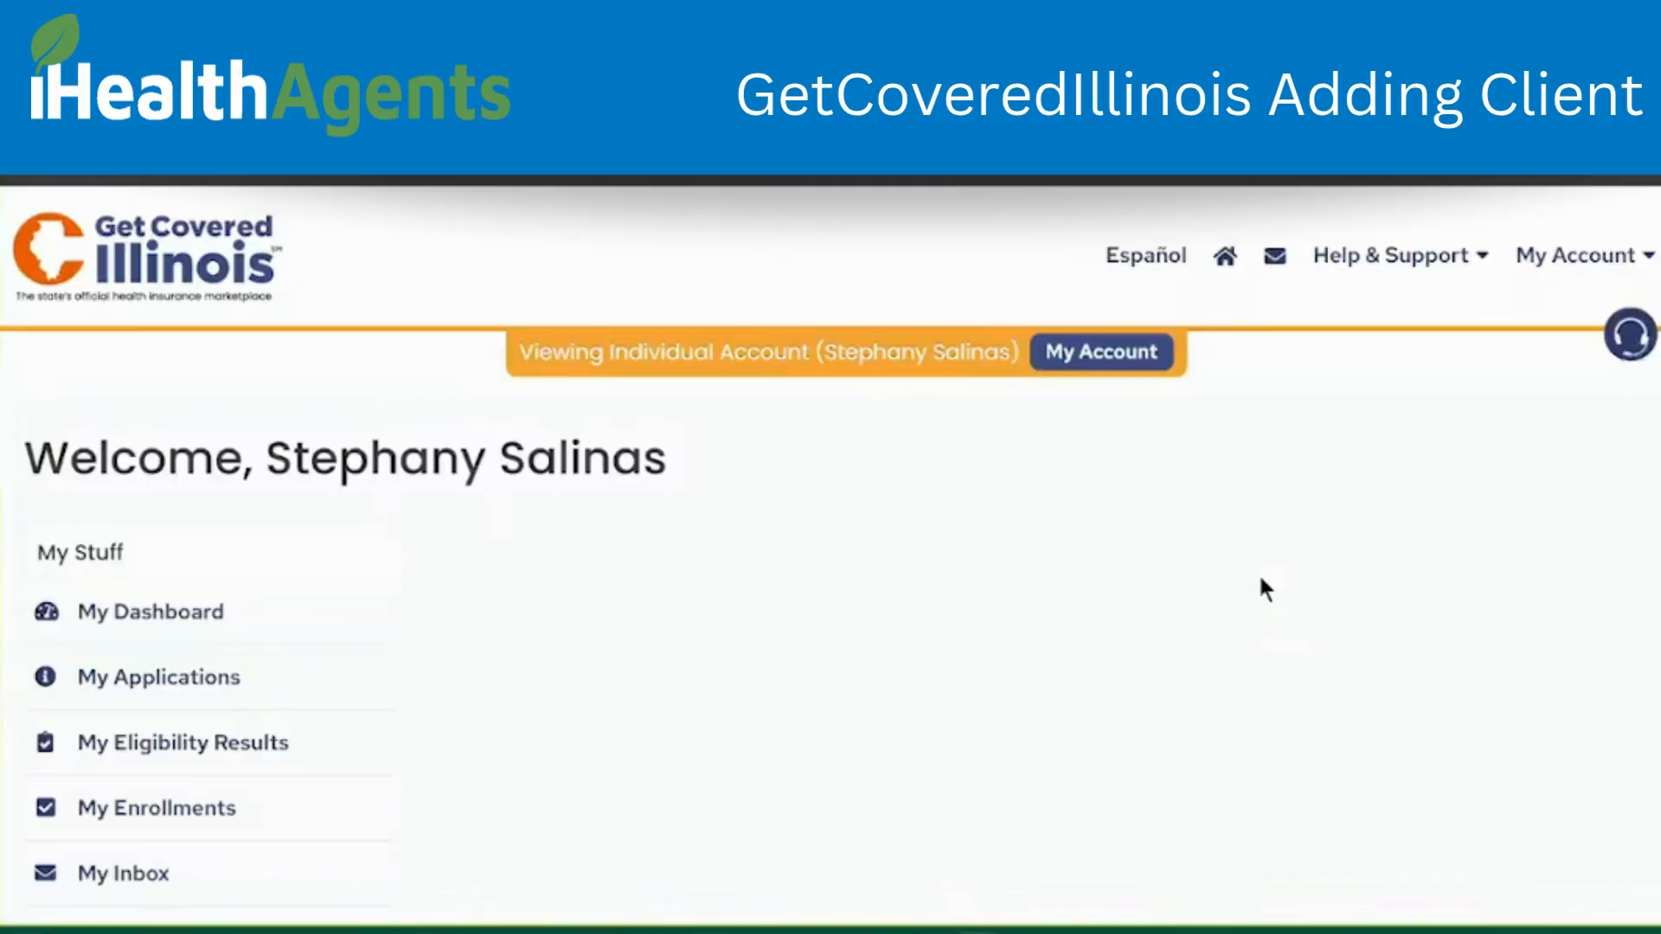
Start a new application from the client's dashboard and choose Get Started on Verify your Identity.
scroll(1259, 573, "down", 6)
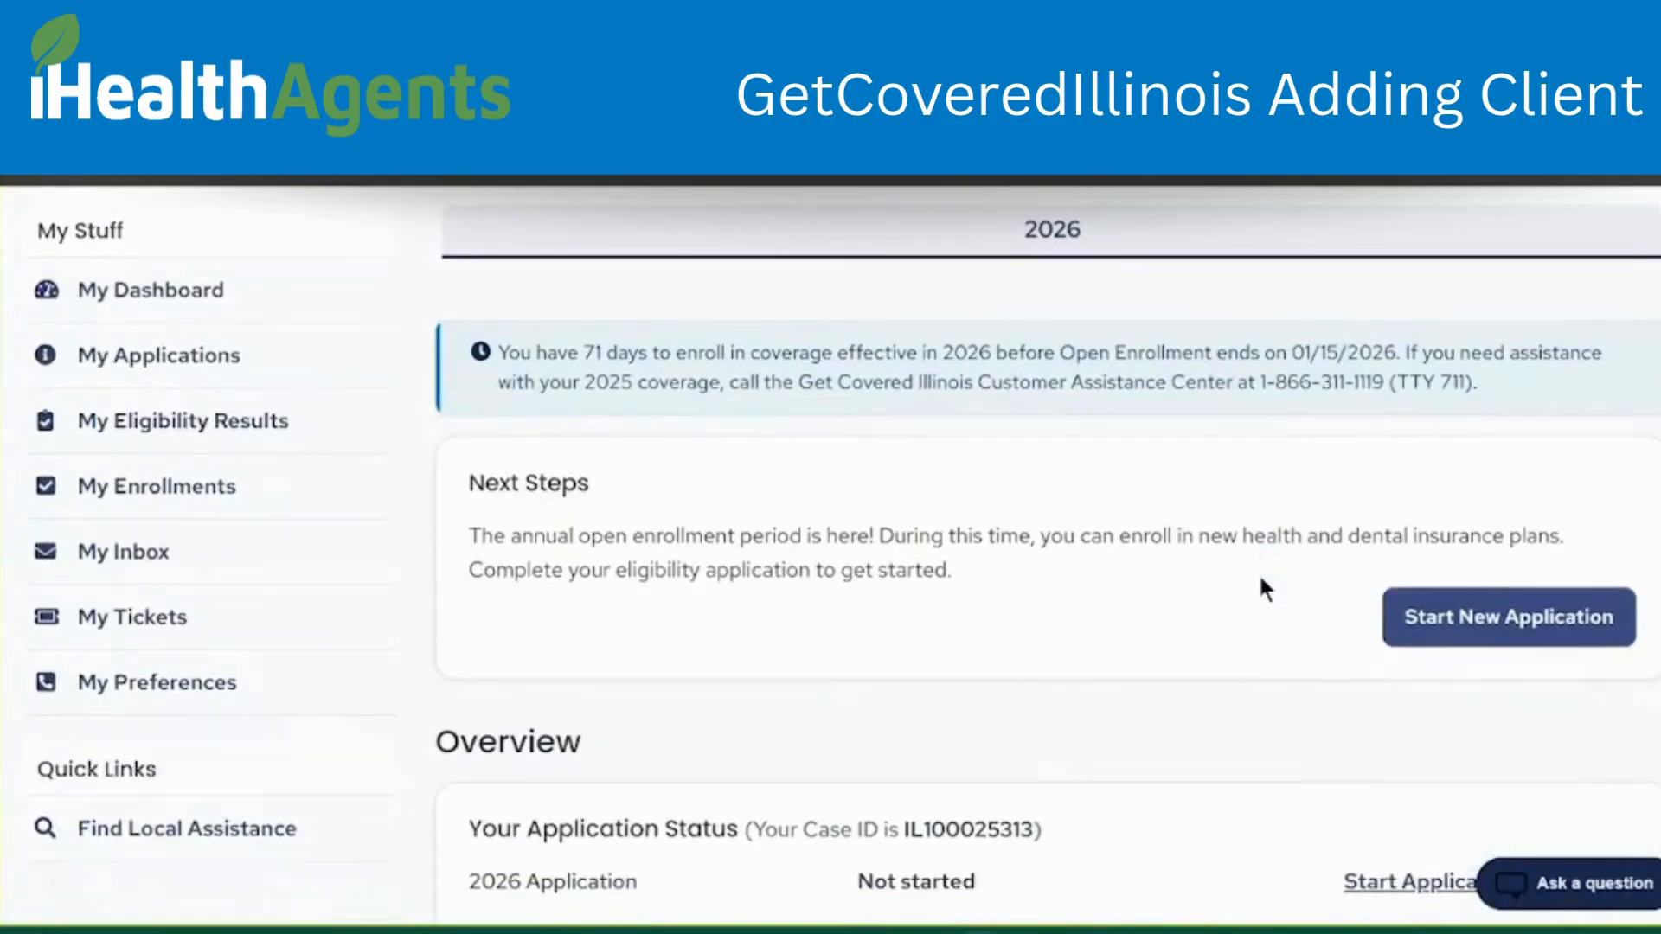
scroll(1260, 580, "down", 6)
scroll(1260, 580, "up", 9)
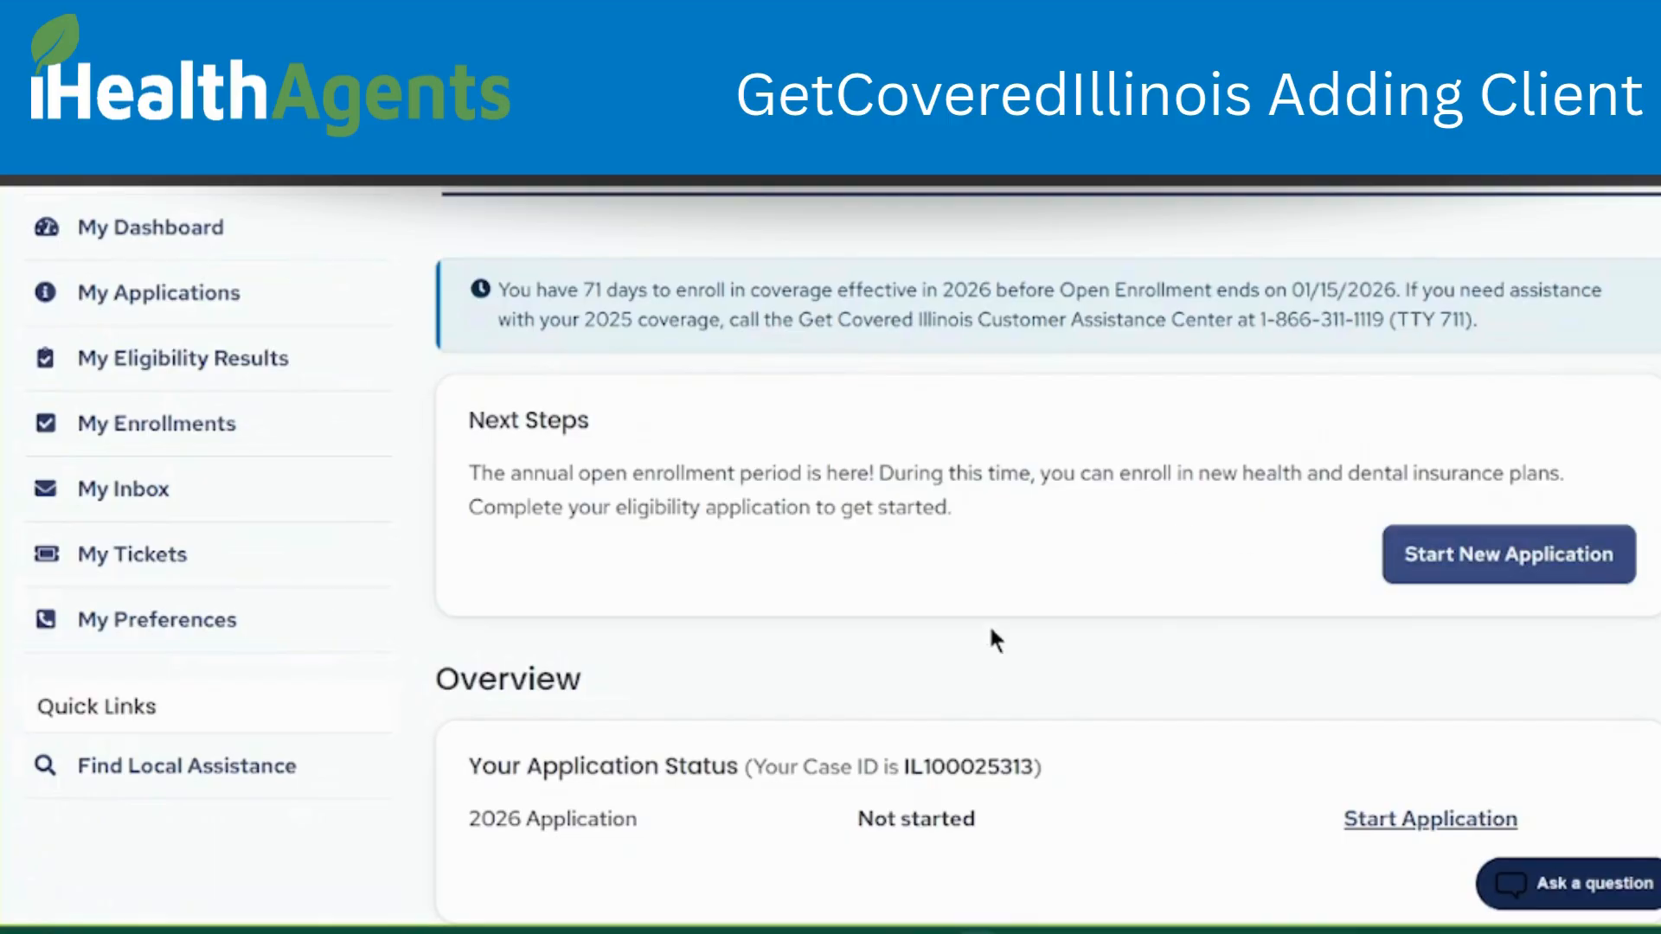
left_click(1424, 578)
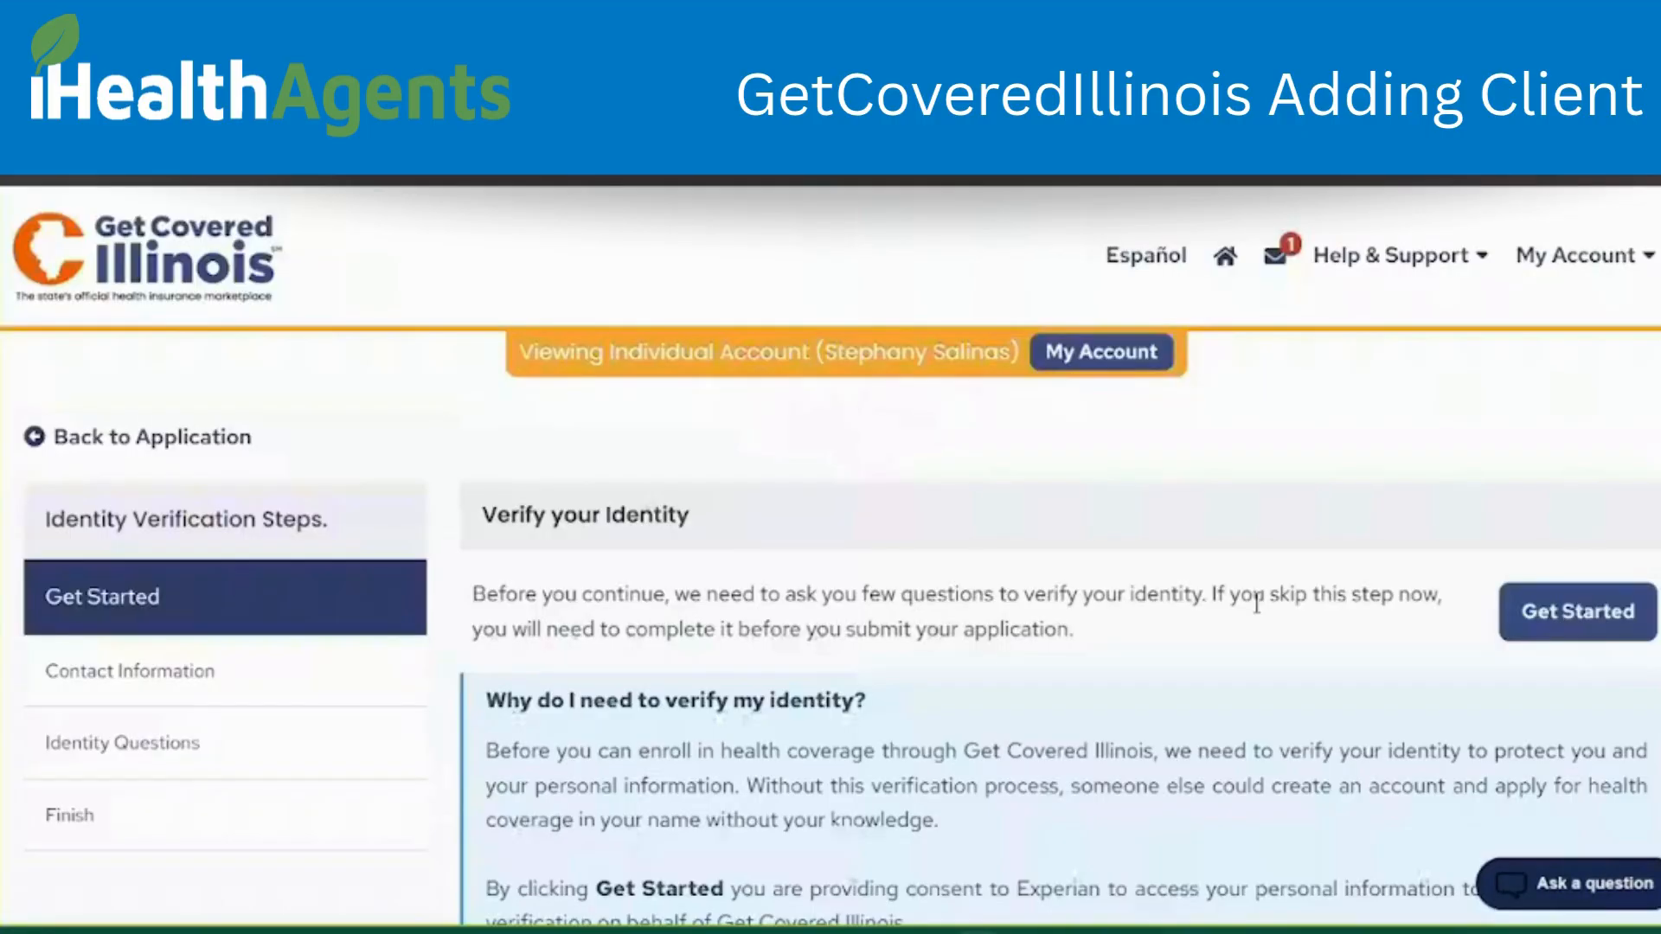
scroll(1256, 614, "down", 5)
scroll(1256, 614, "up", 10)
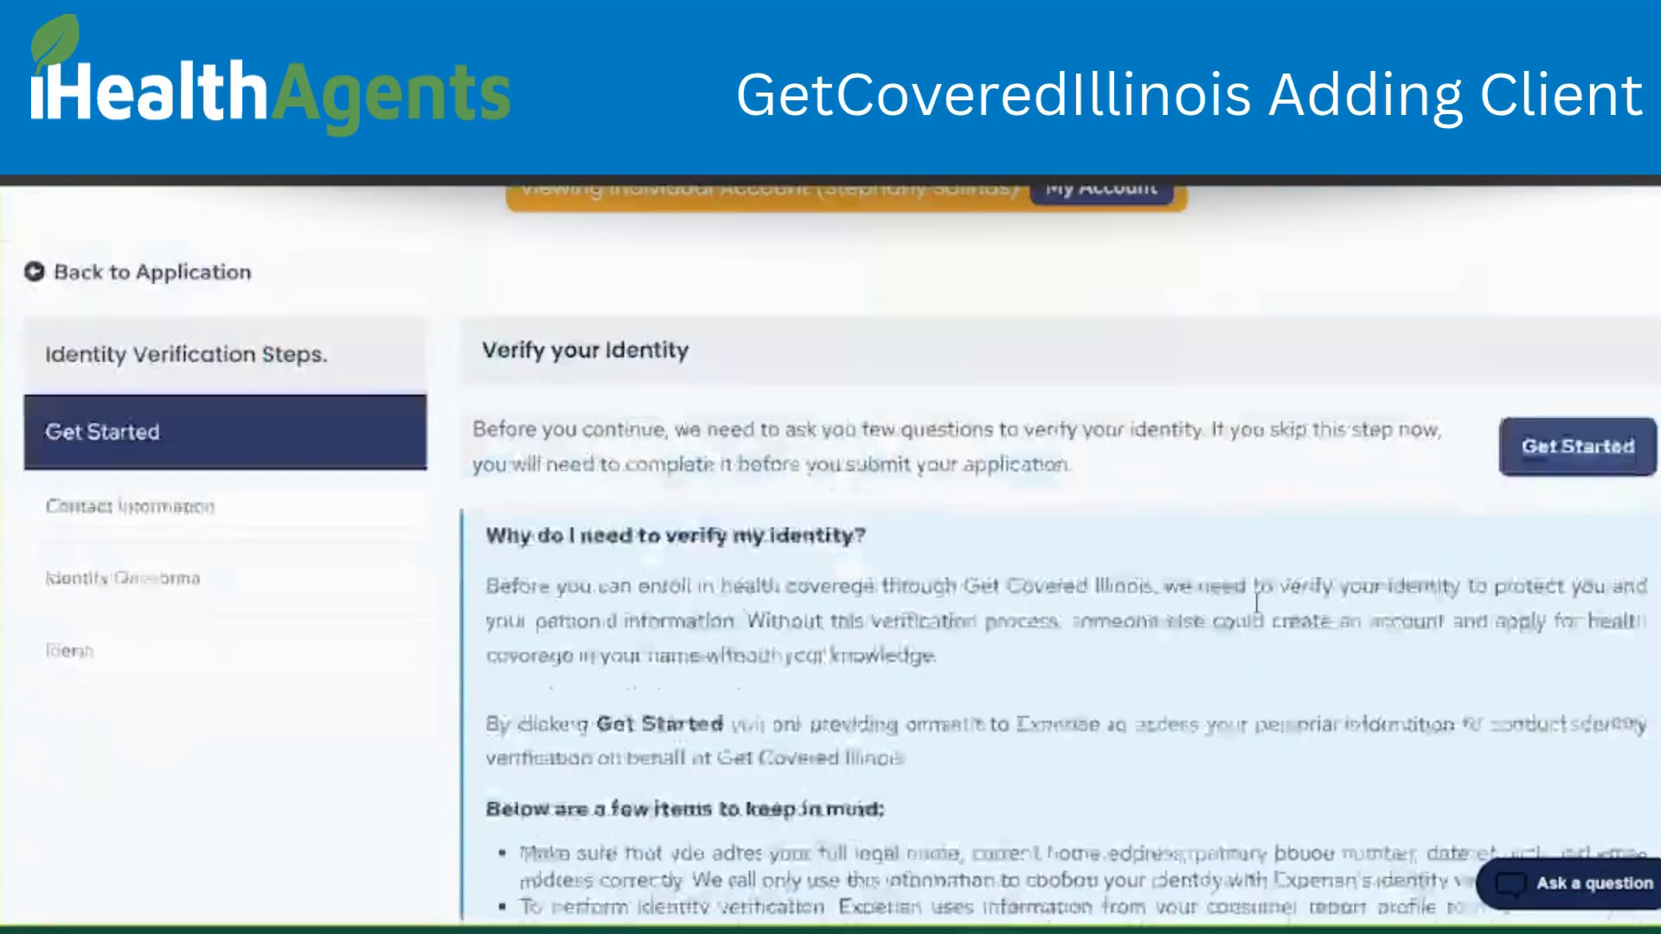
left_click(1576, 543)
Enter the client's SSN and street address on the Contact Information step.
scroll(1026, 523, "down", 8)
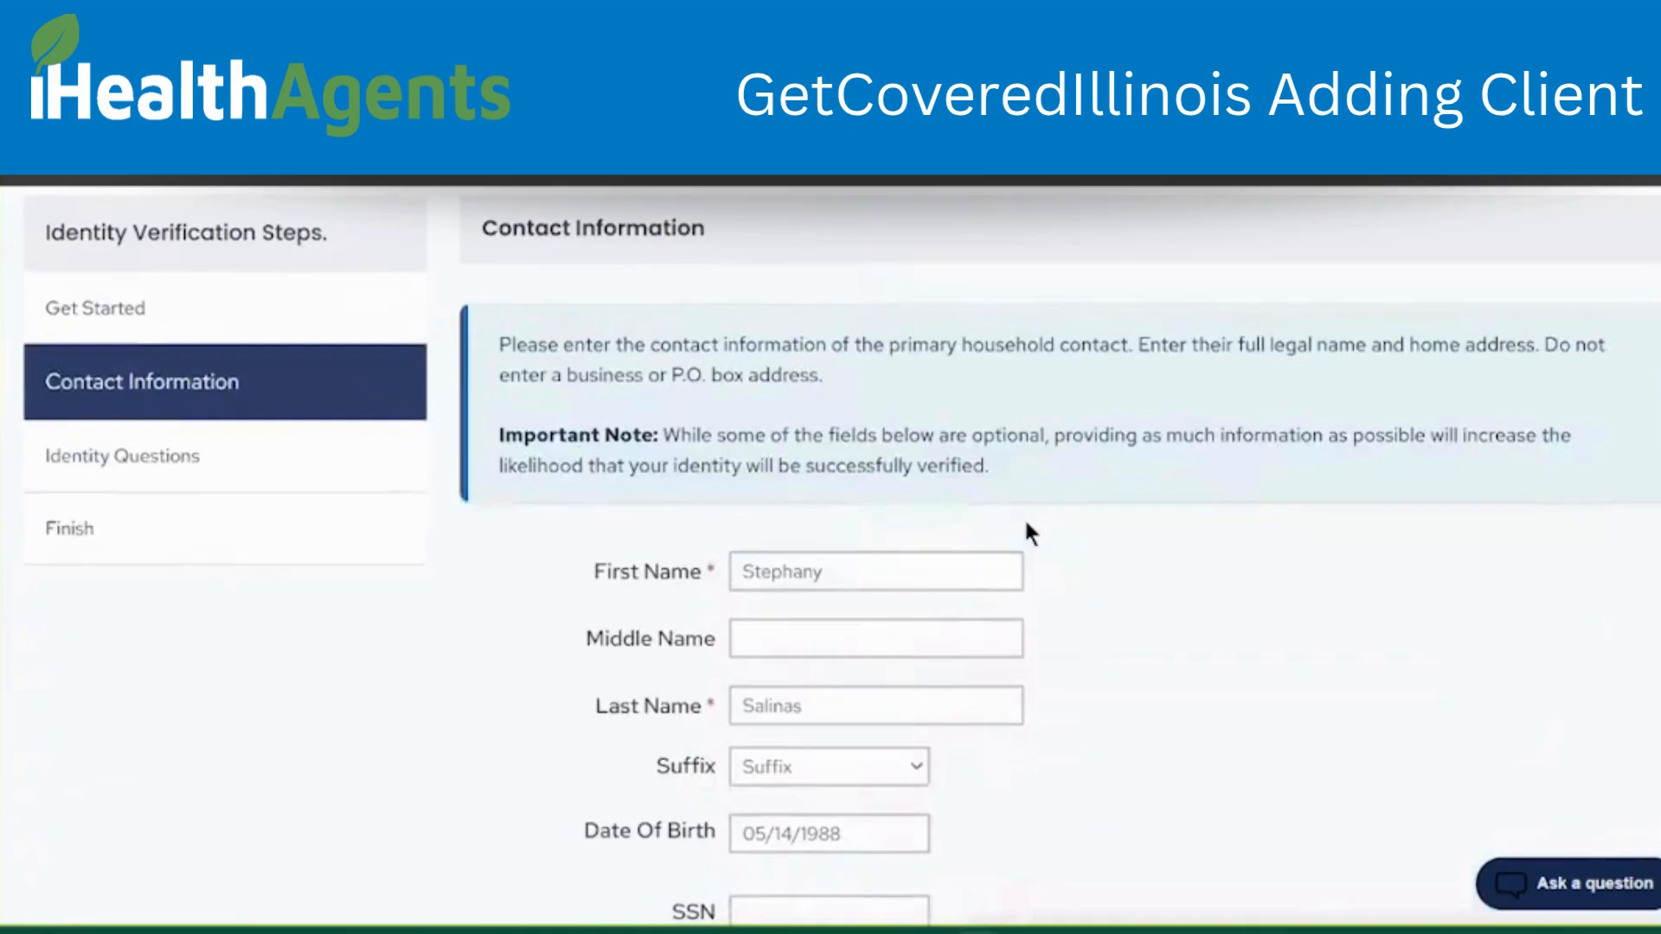
scroll(1026, 523, "up", 2)
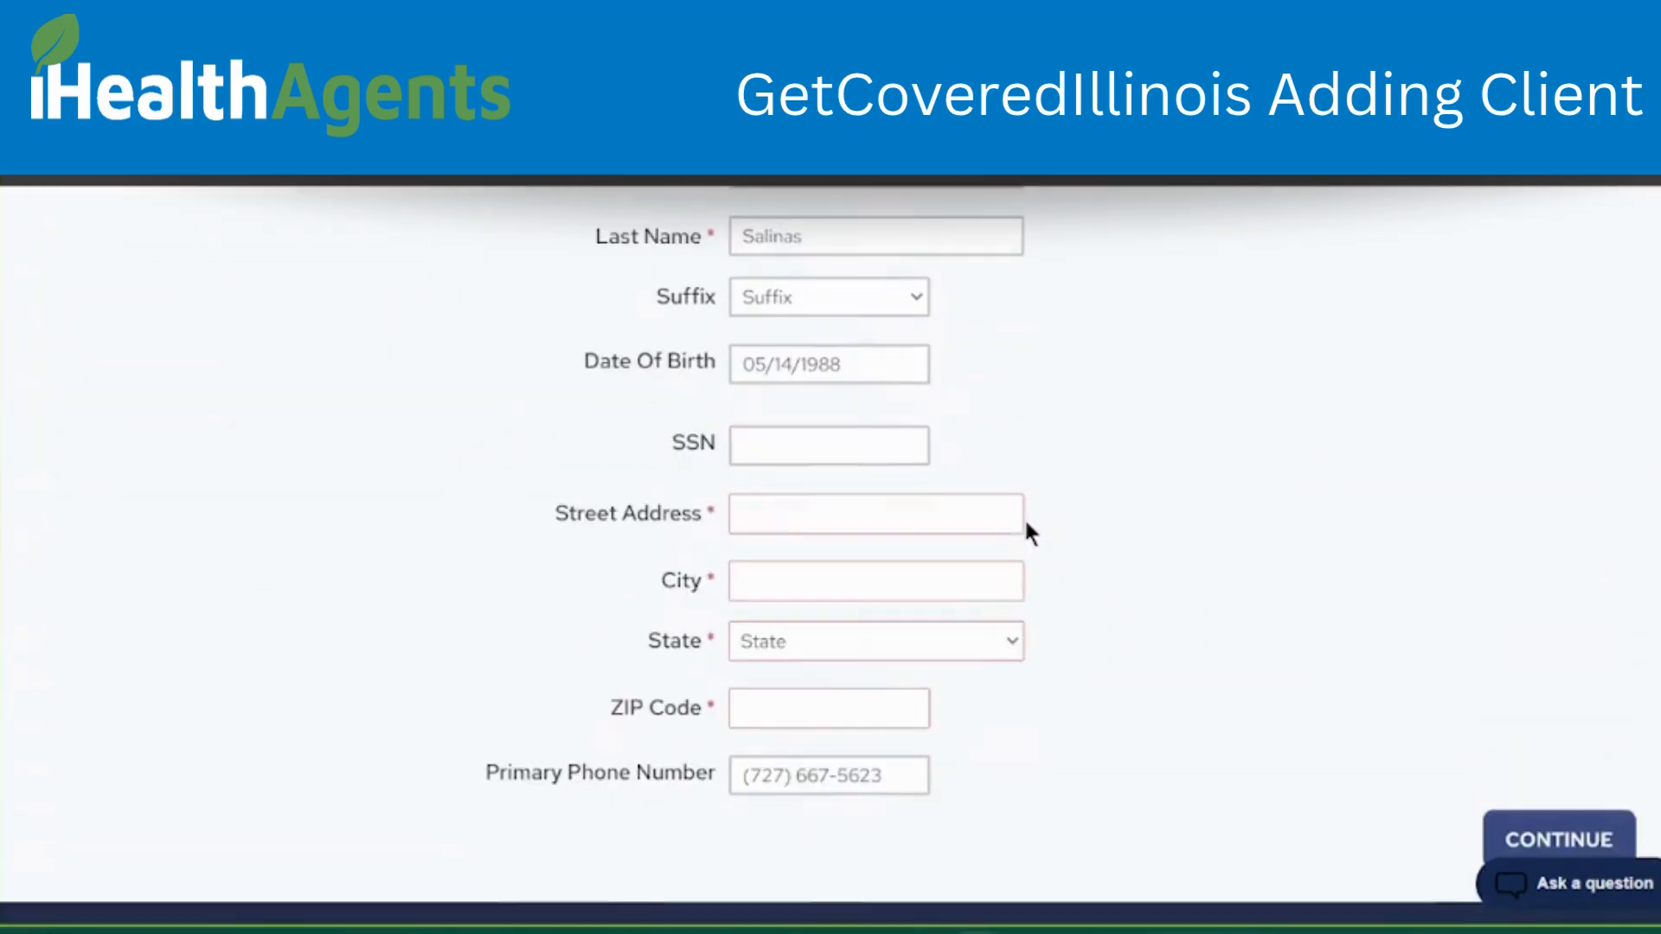
left_click(815, 455)
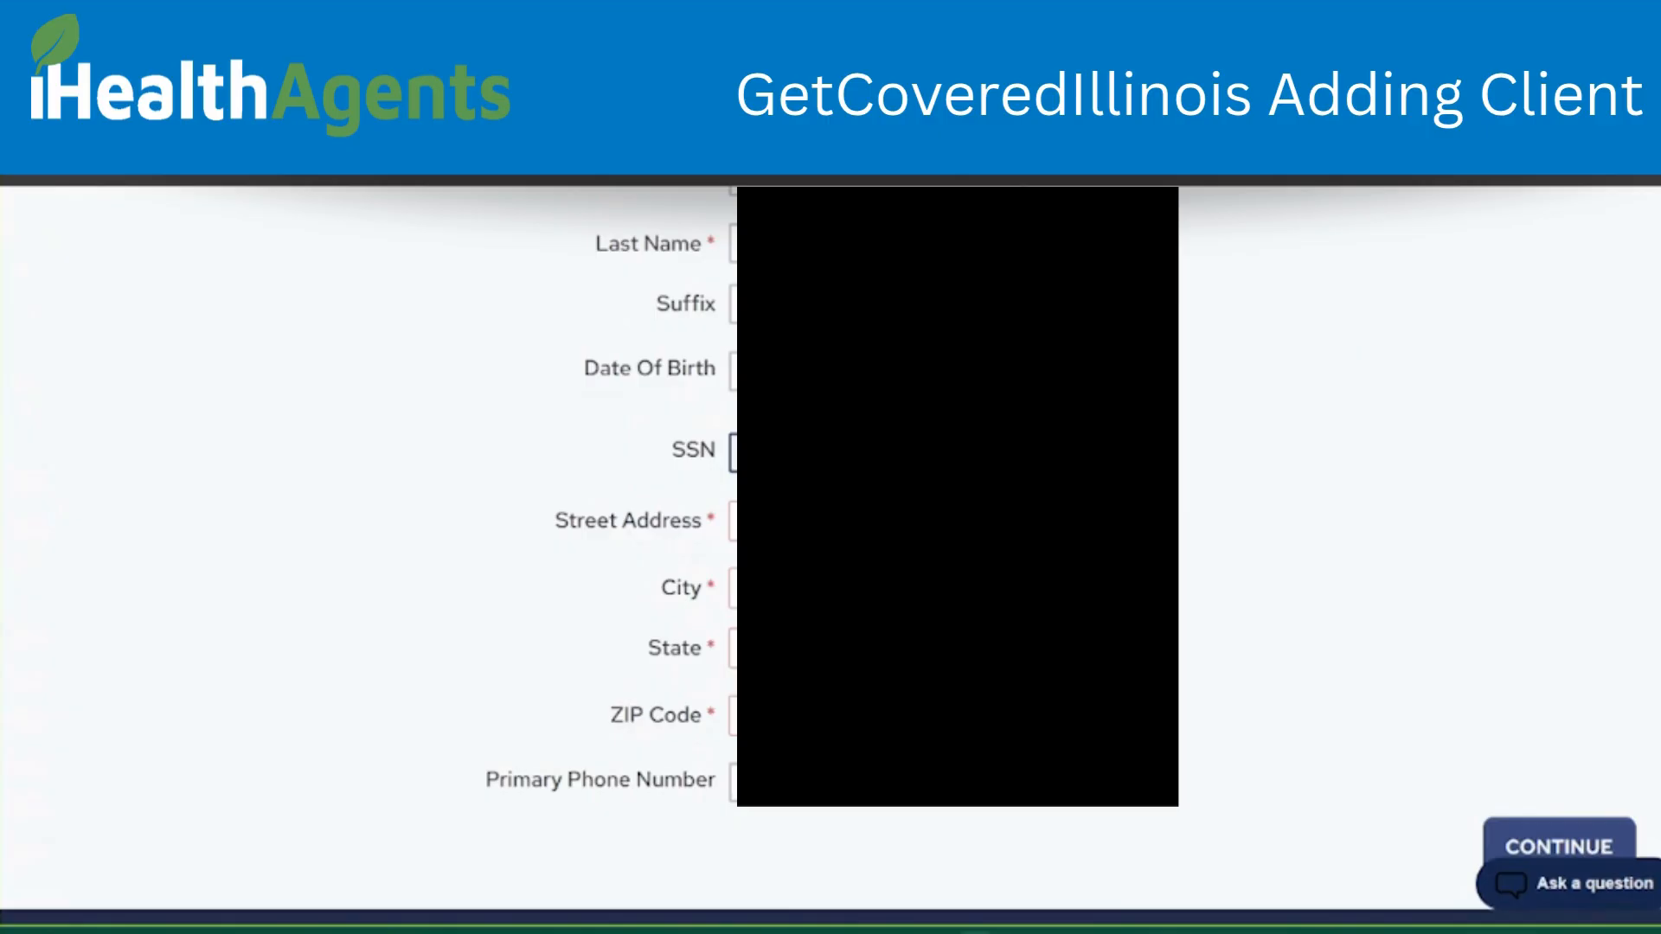
left_click(1038, 524)
key("Tab")
Fill in the city, pick the state from the list, enter the ZIP code, and continue.
left_click(865, 588)
left_click(865, 649)
scroll(866, 567, "down", 1)
left_click(865, 575)
left_click(866, 717)
type("6")
scroll(952, 519, "down", 3)
left_click(1502, 619)
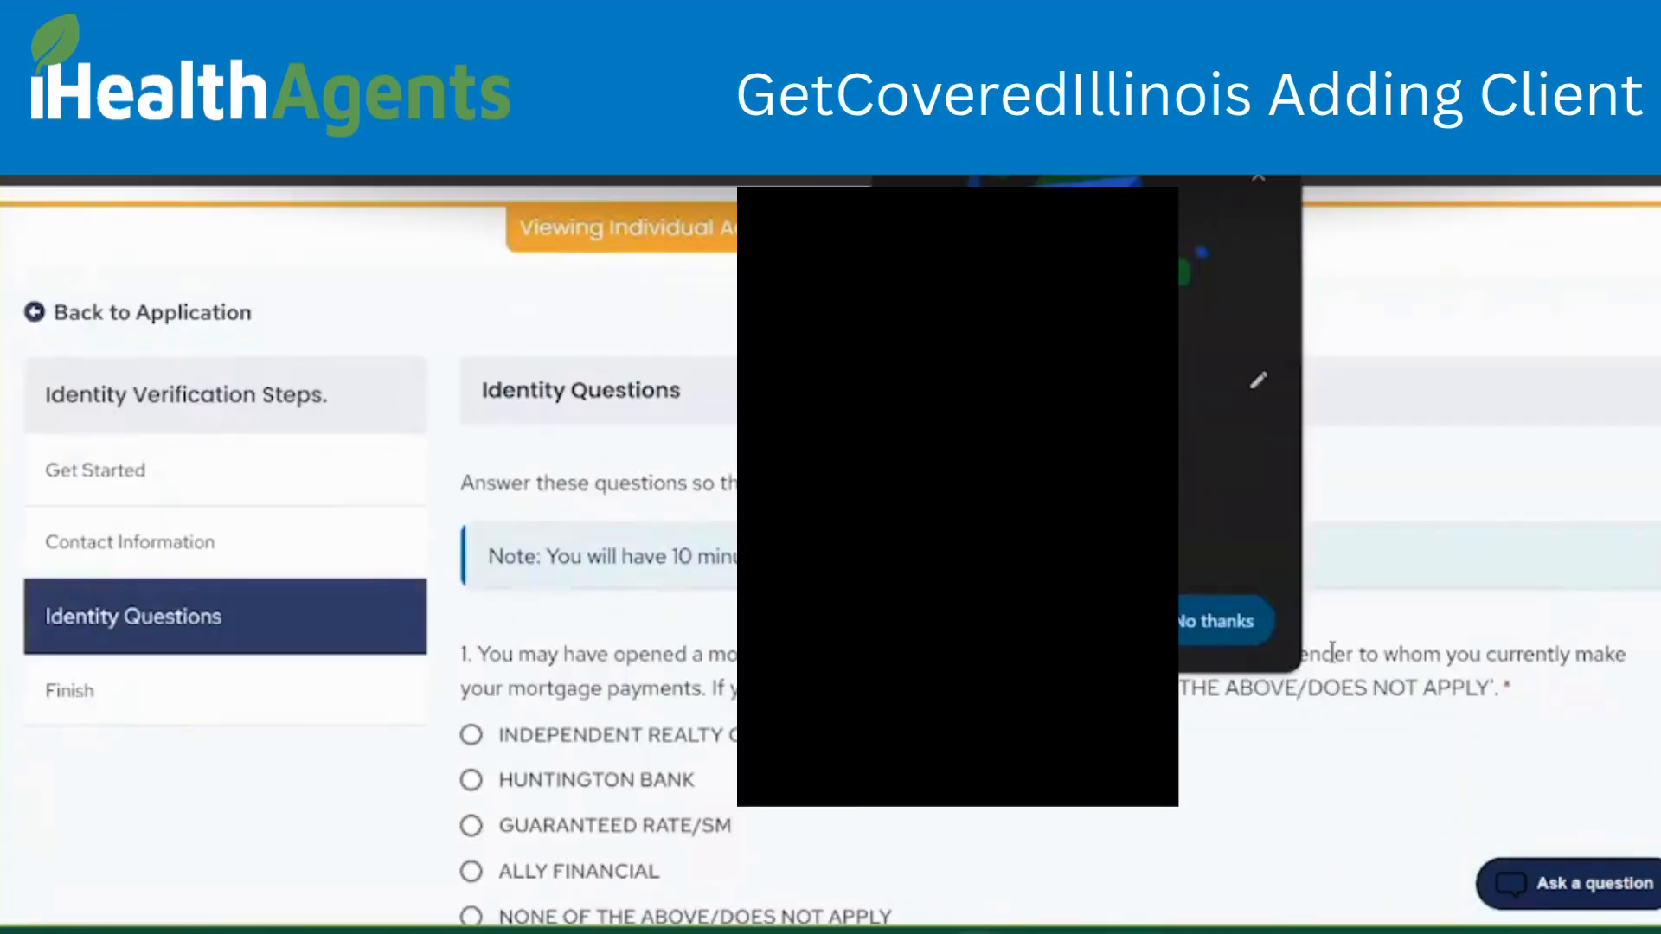
Dismiss the browser prompt, submit the identity question answers, and continue past the Finish step.
left_click(1259, 178)
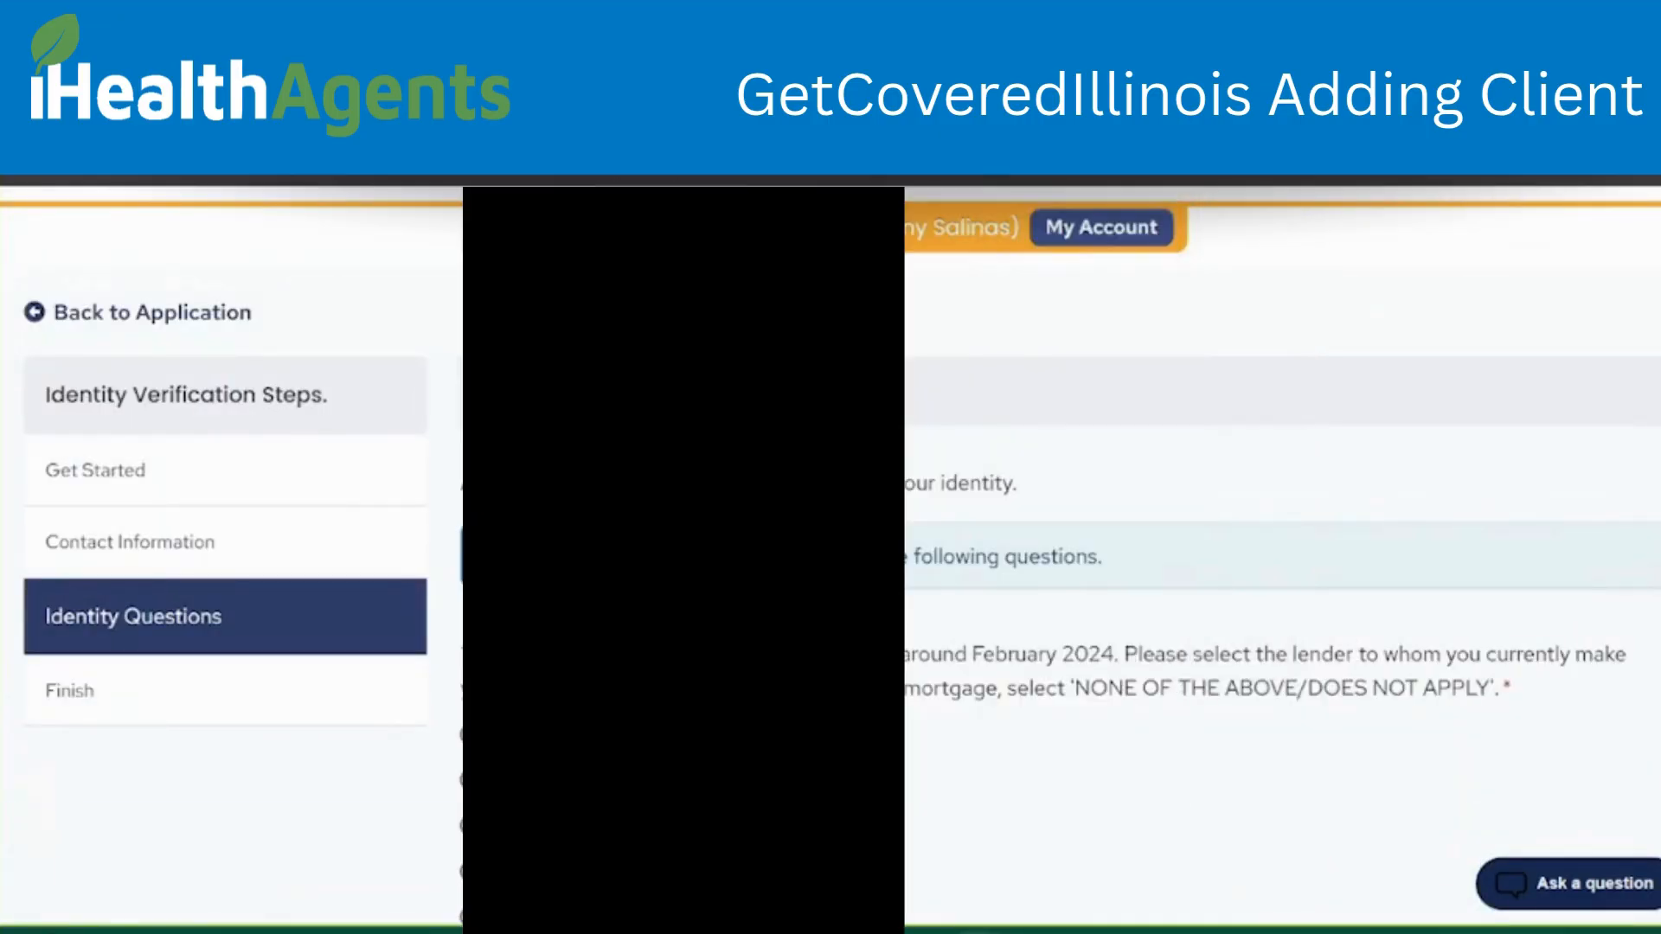
scroll(670, 852, "down", 4)
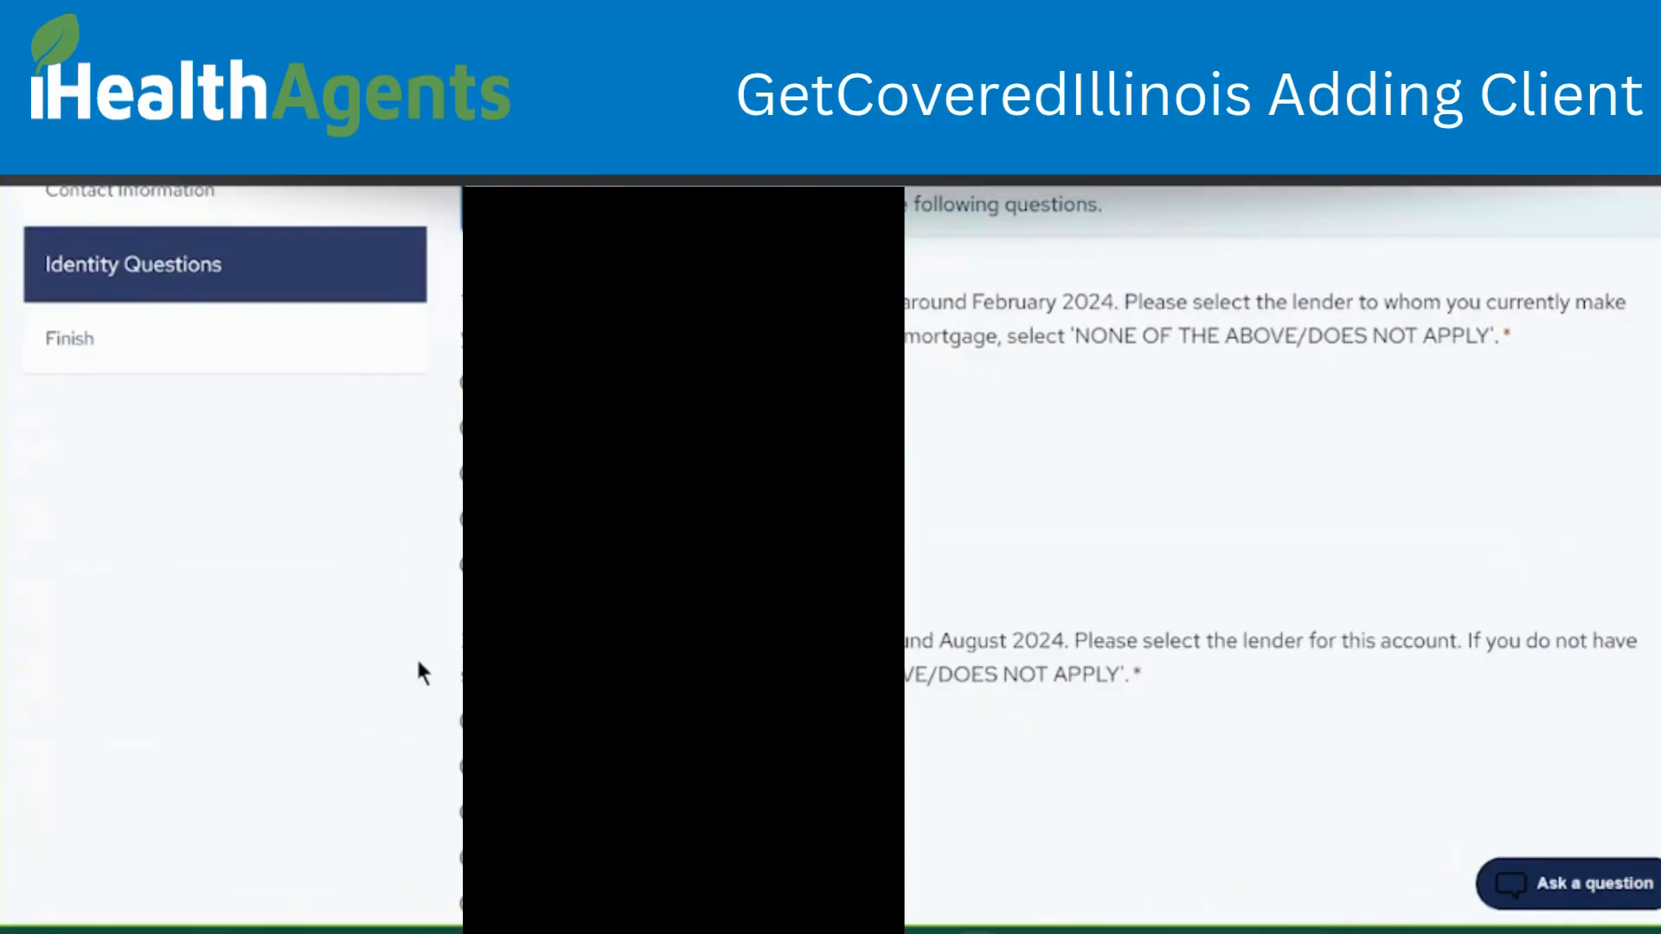
scroll(415, 656, "down", 10)
left_click(1577, 786)
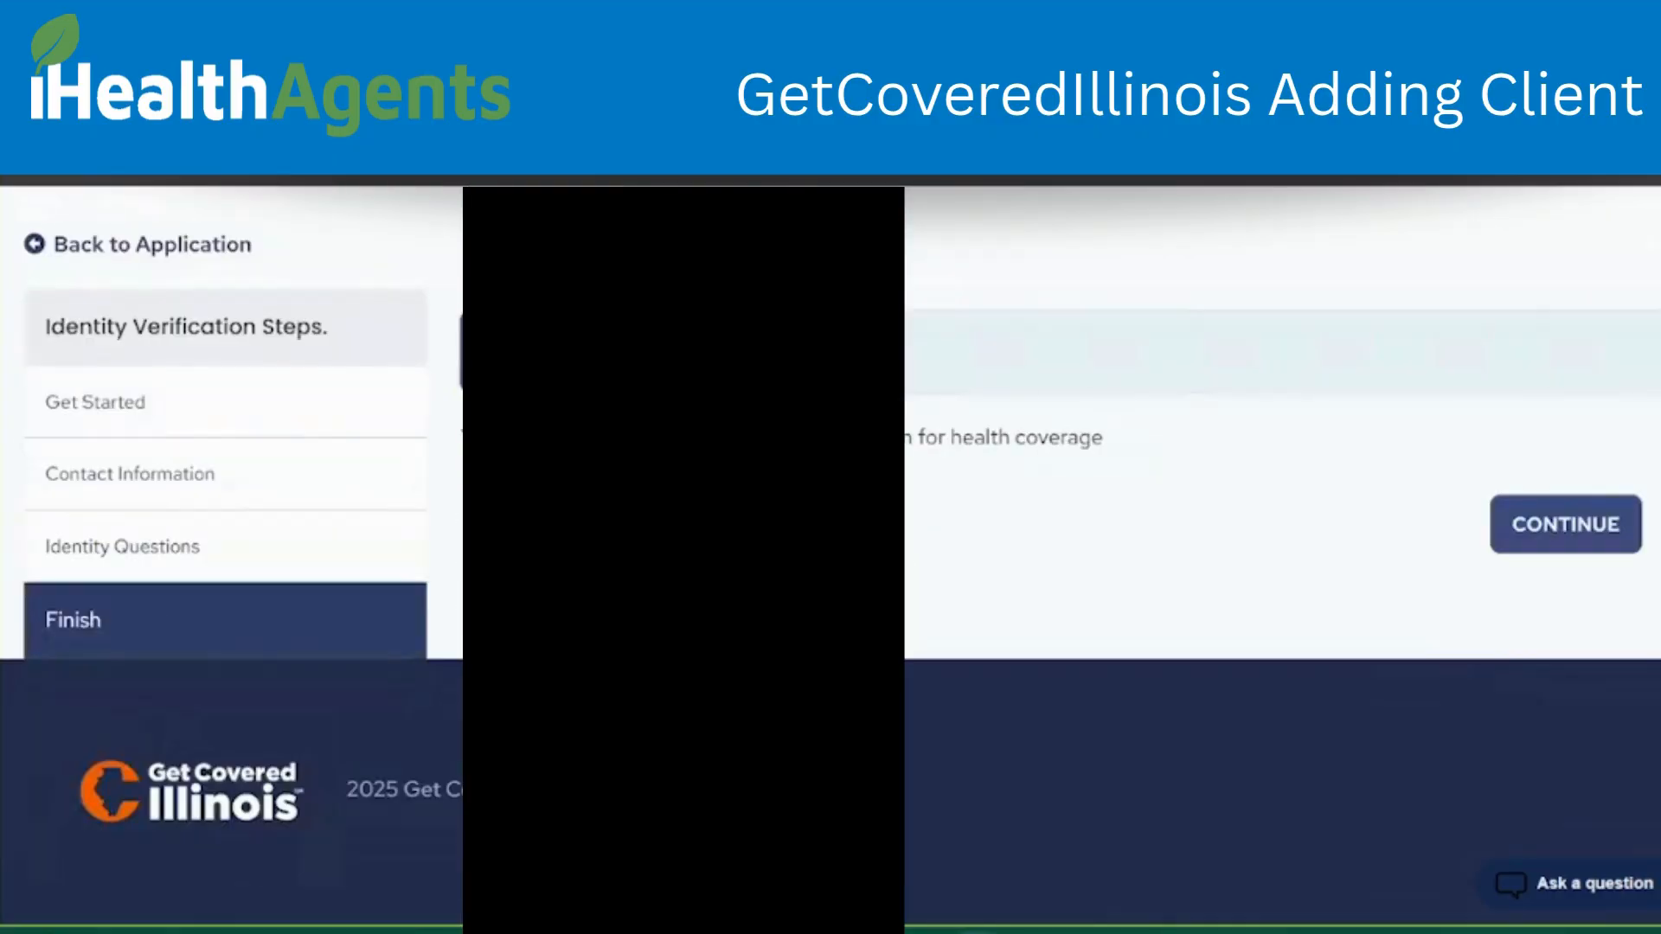
left_click(1621, 529)
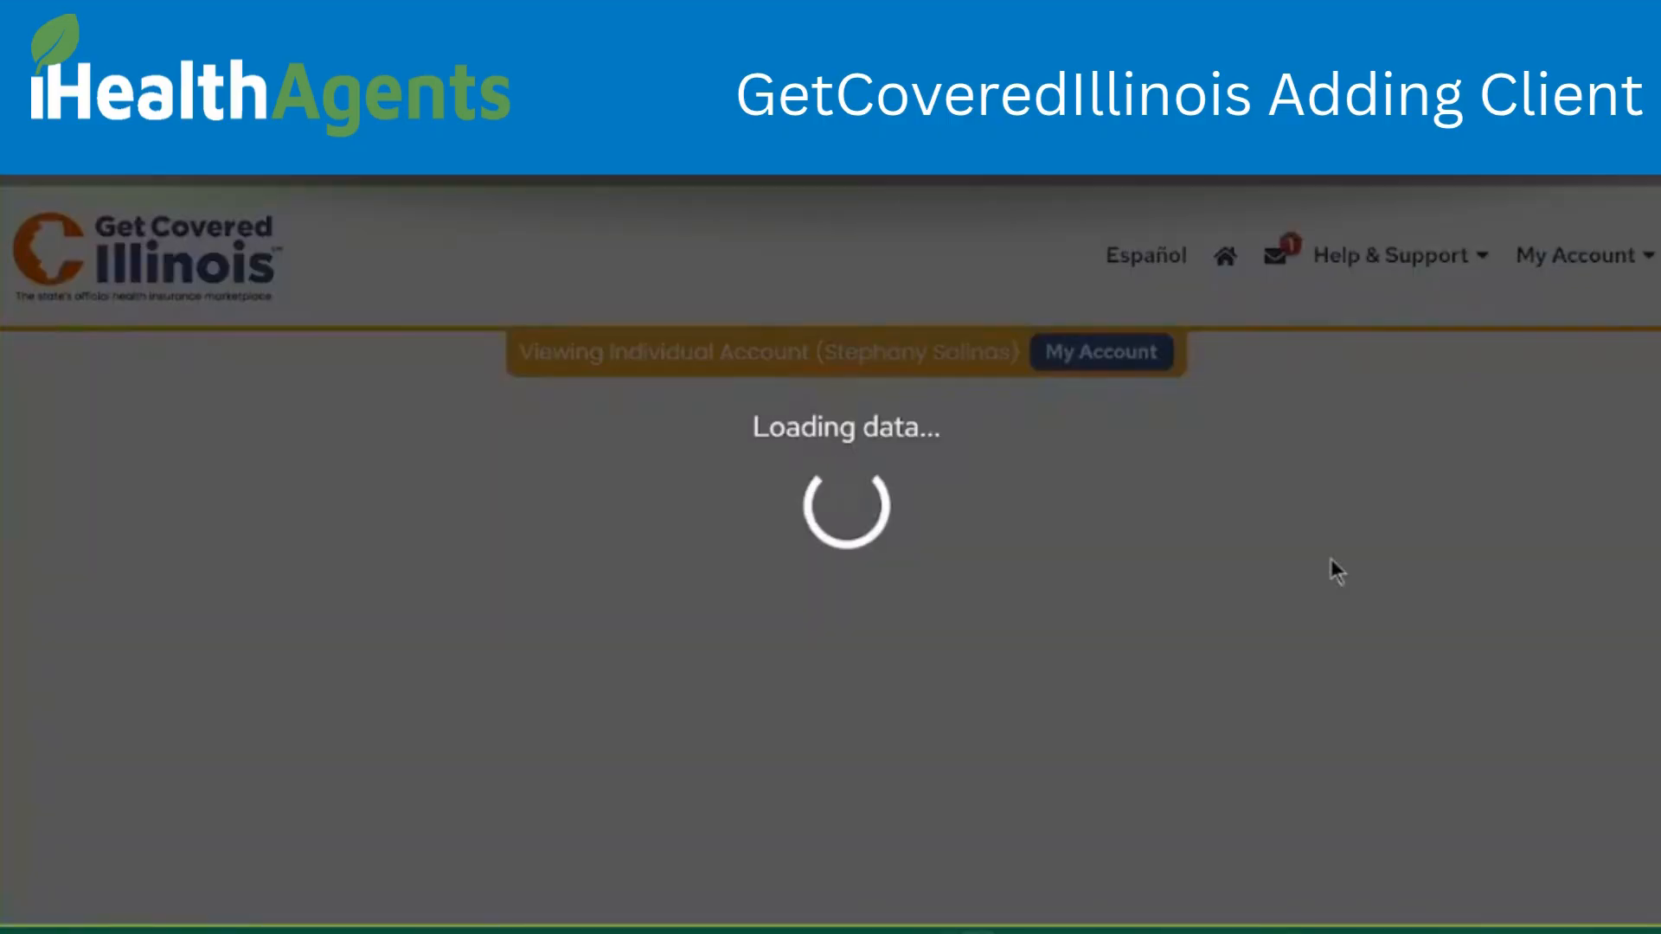
Tick the 'I agree' data-retrieval consent on Before We Begin and choose Save & Continue.
scroll(1335, 571, "down", 9)
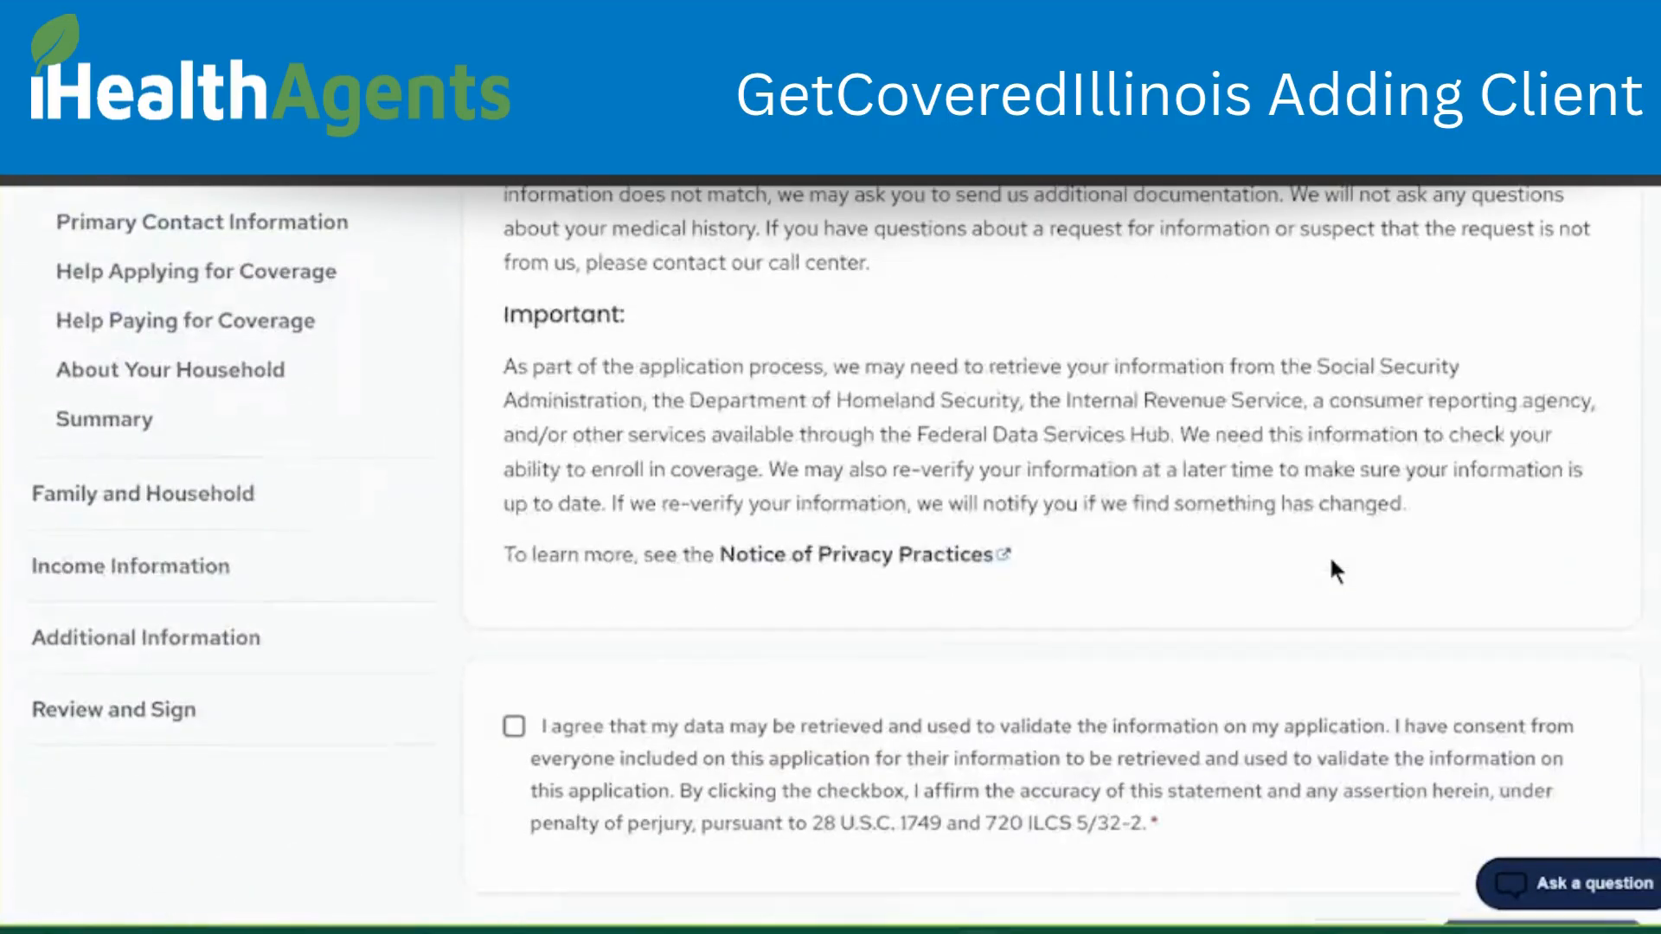
scroll(812, 485, "up", 7)
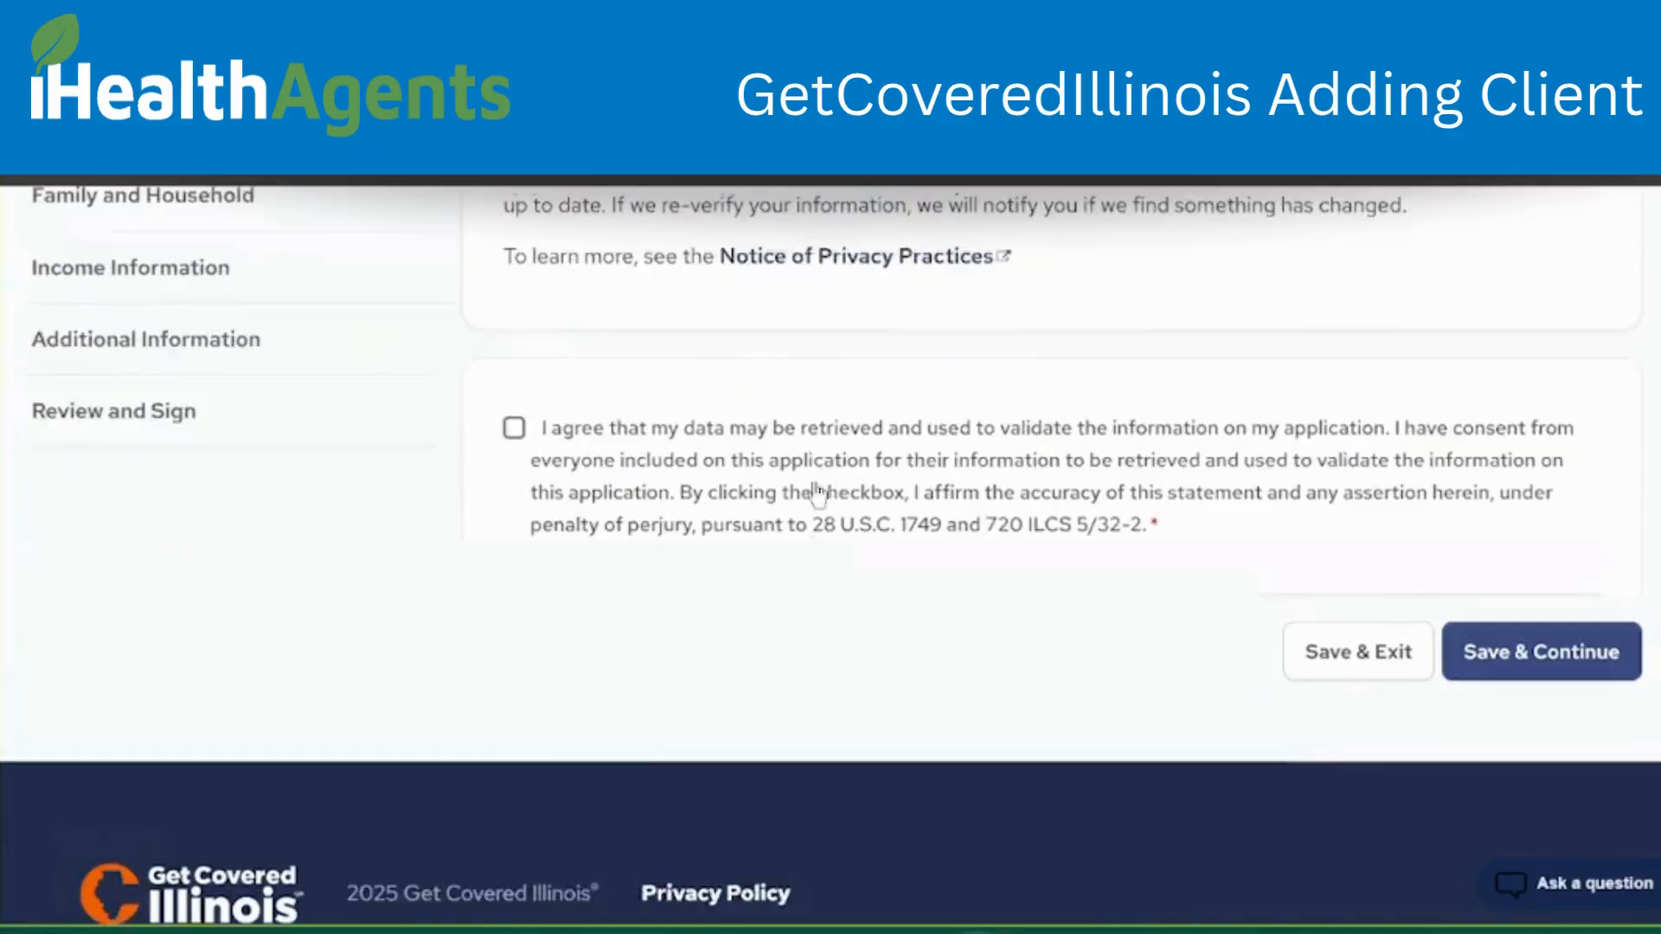
scroll(699, 636, "down", 5)
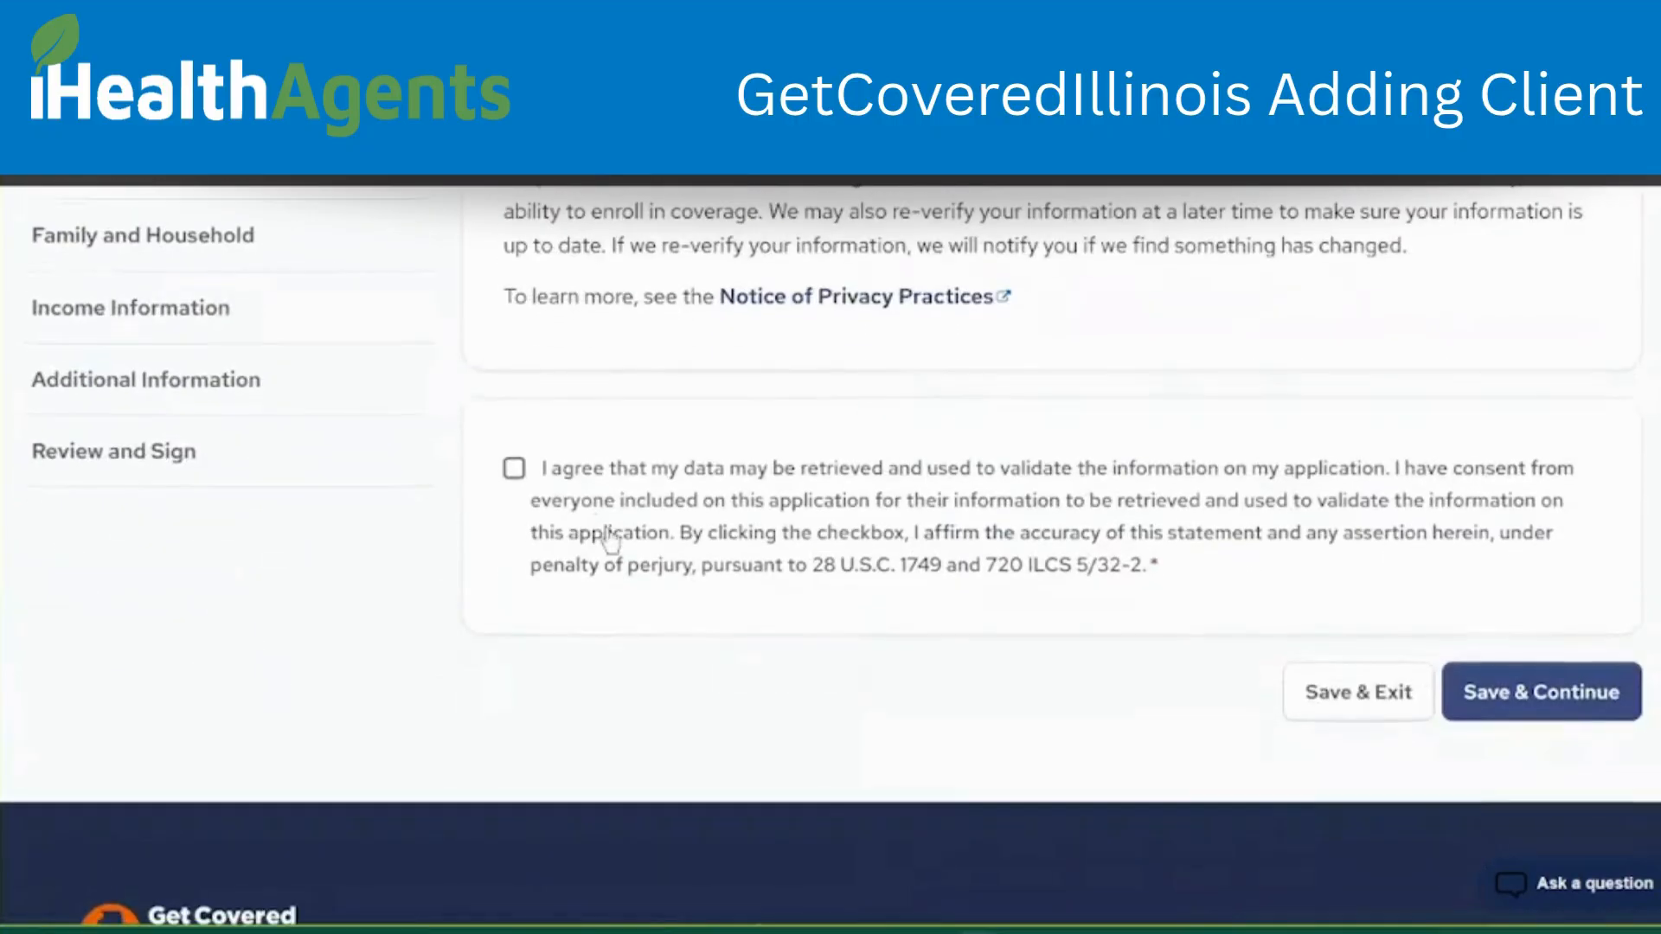
left_click(597, 528)
scroll(1264, 504, "up", 5)
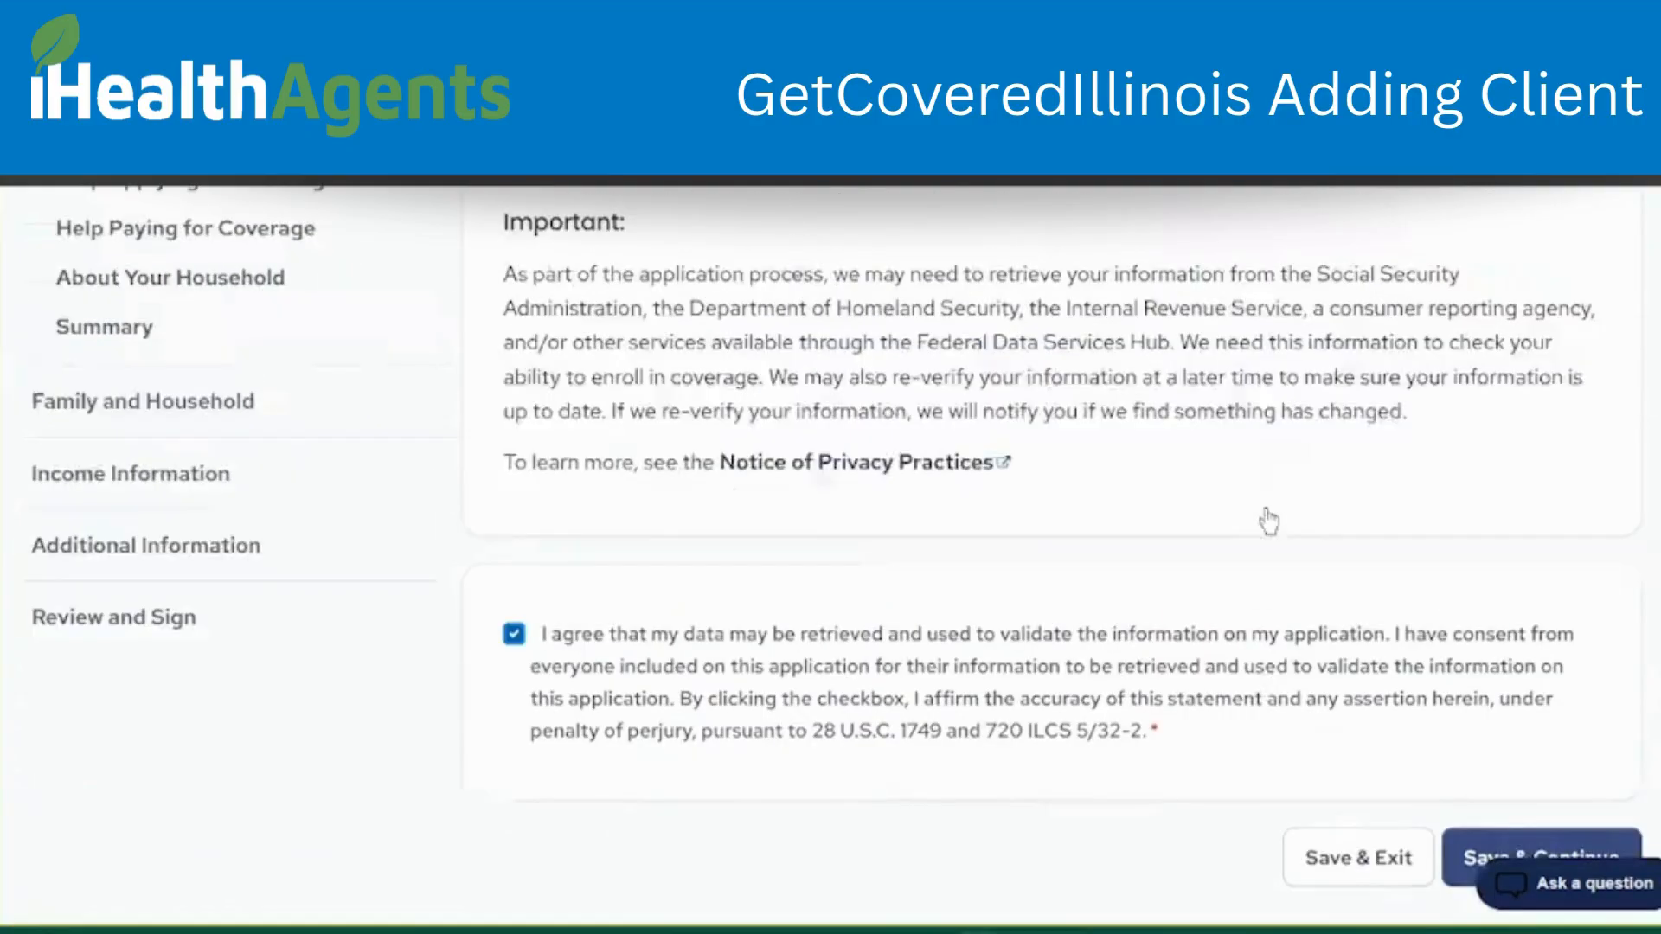
scroll(1266, 519, "down", 1)
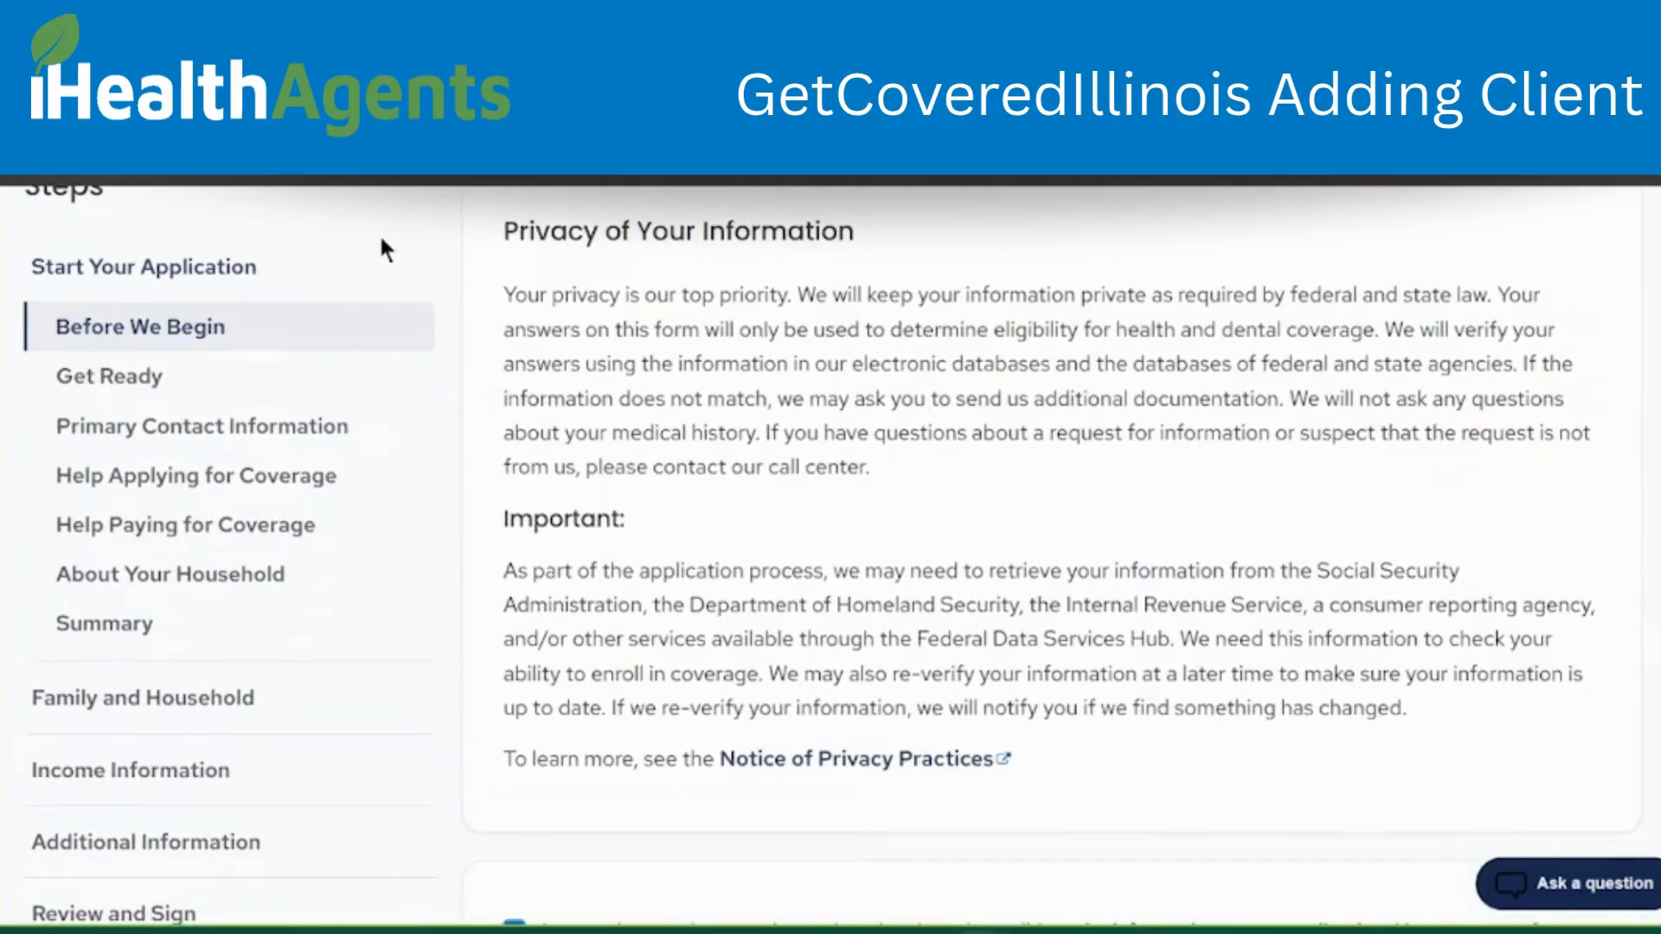
scroll(879, 511, "down", 4)
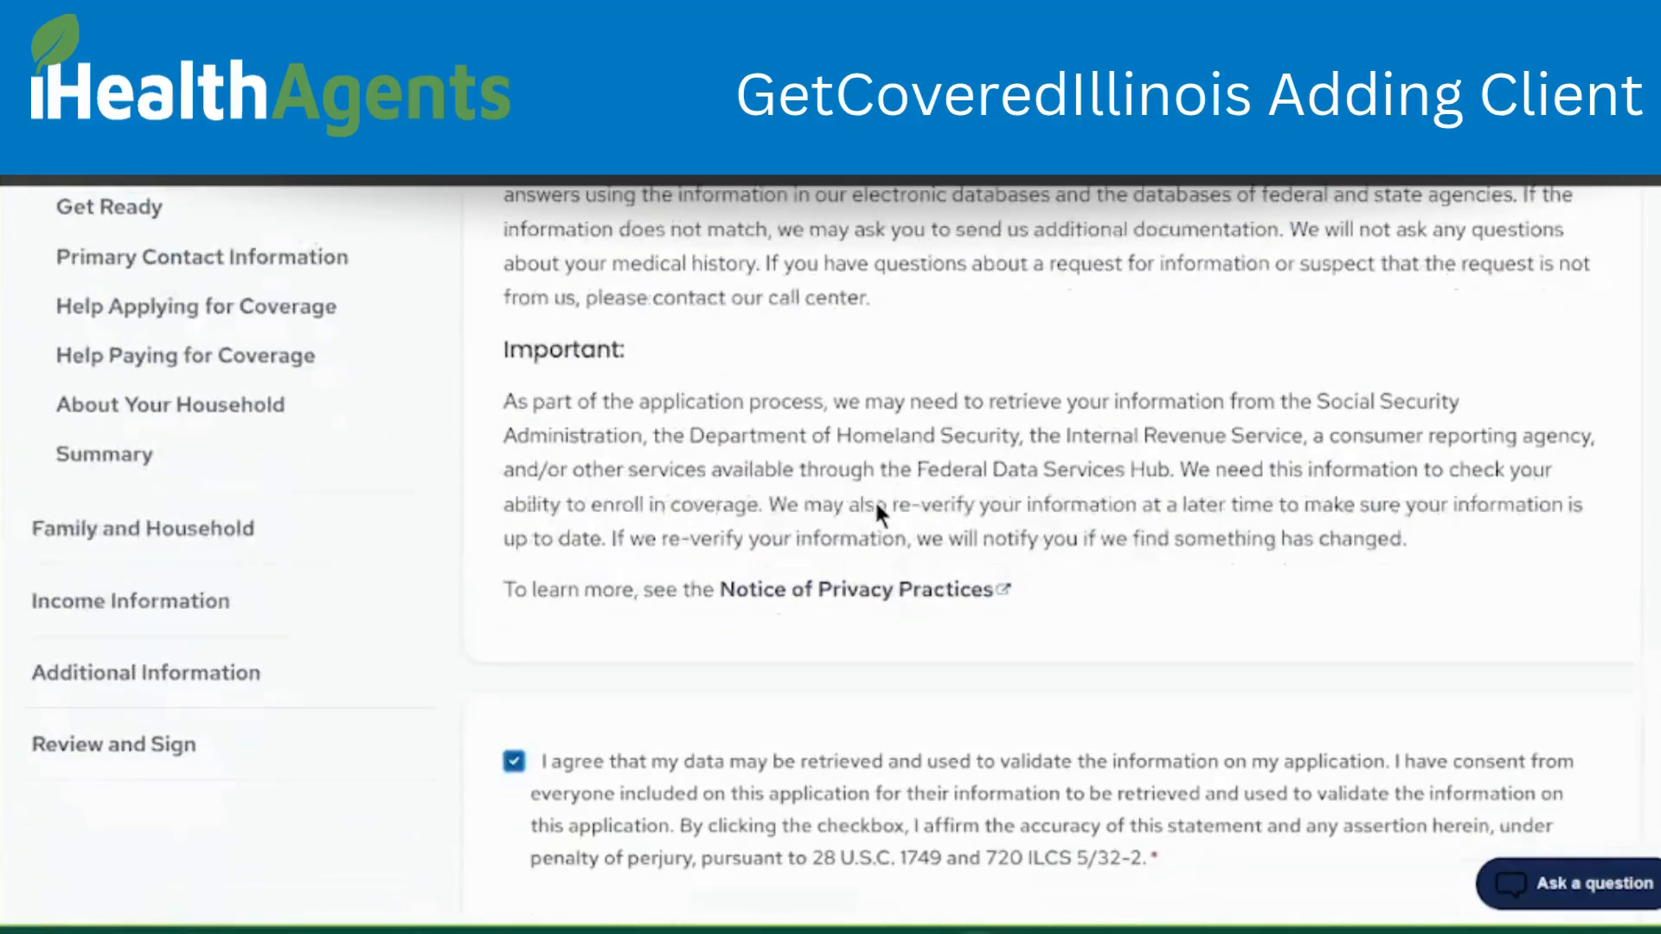
left_click(1505, 782)
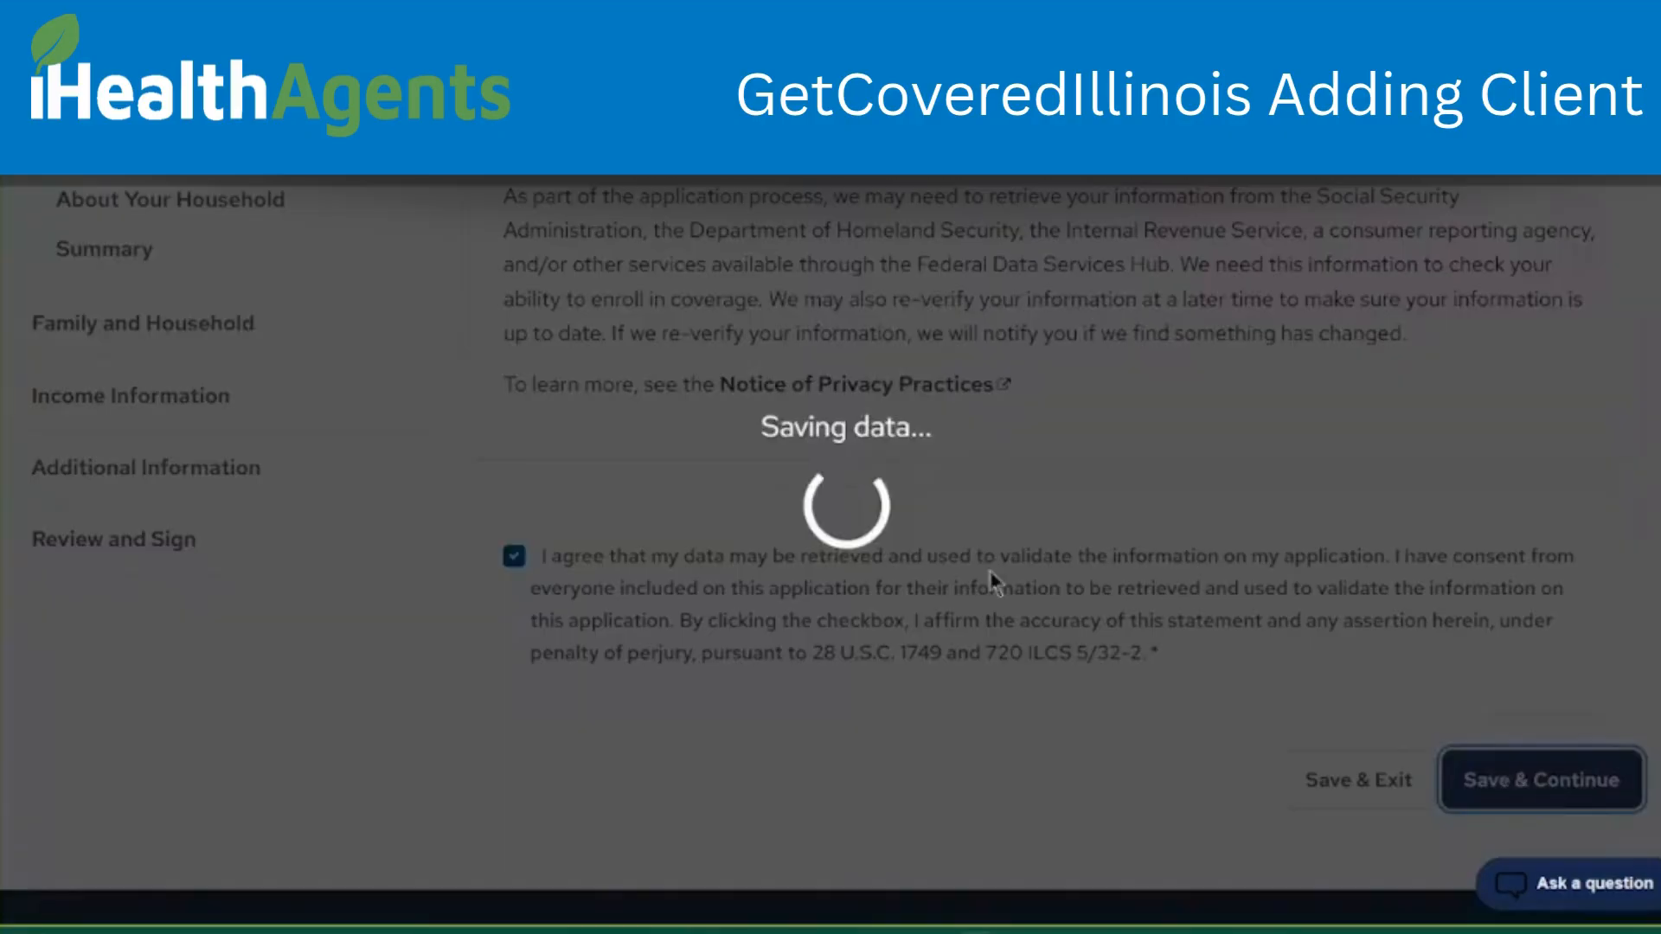
Scroll through the Get Ready list of names, addresses, SSNs and birthdates the application needs.
scroll(987, 568, "down", 3)
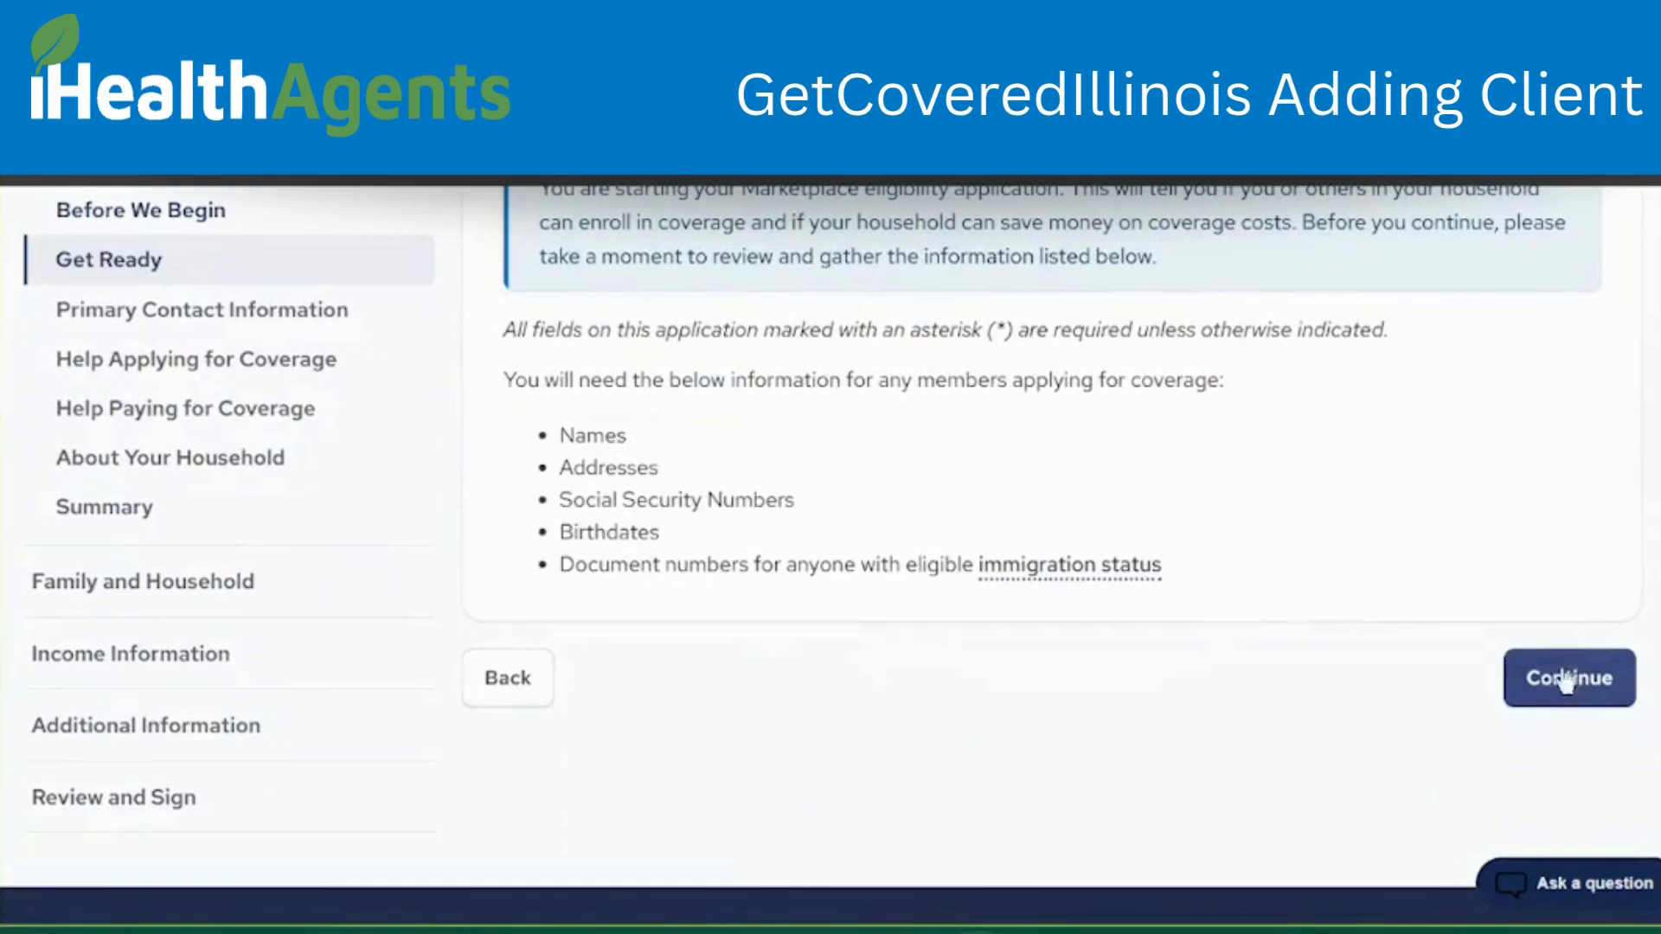
scroll(1175, 585, "up", 1)
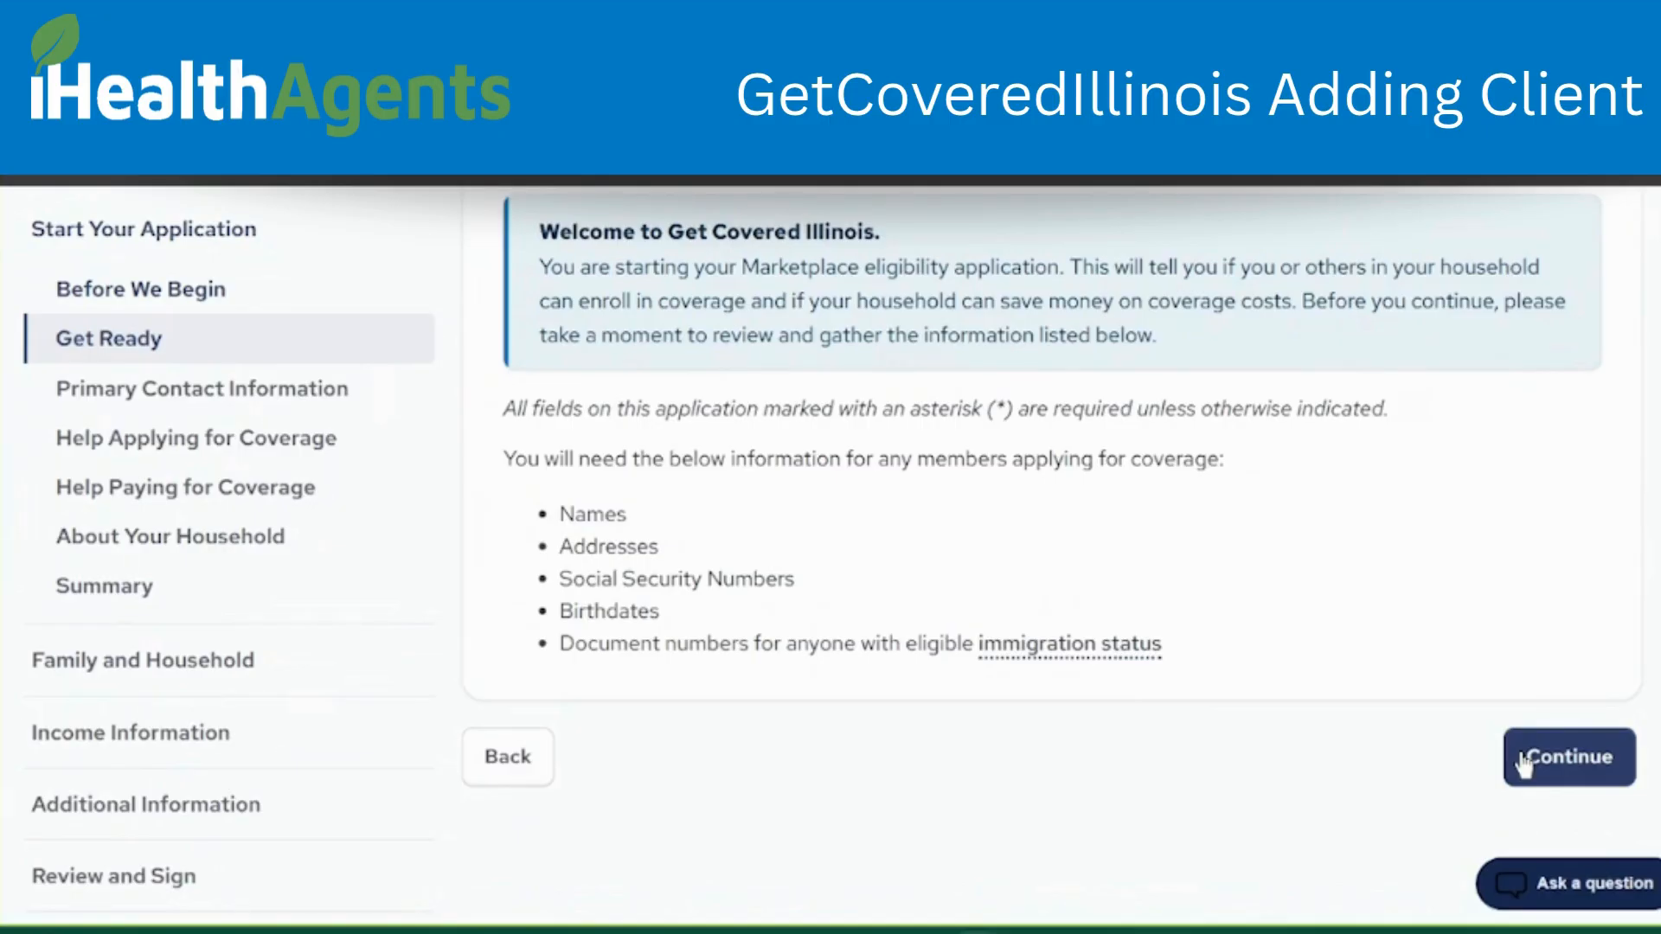
scroll(1268, 659, "up", 1)
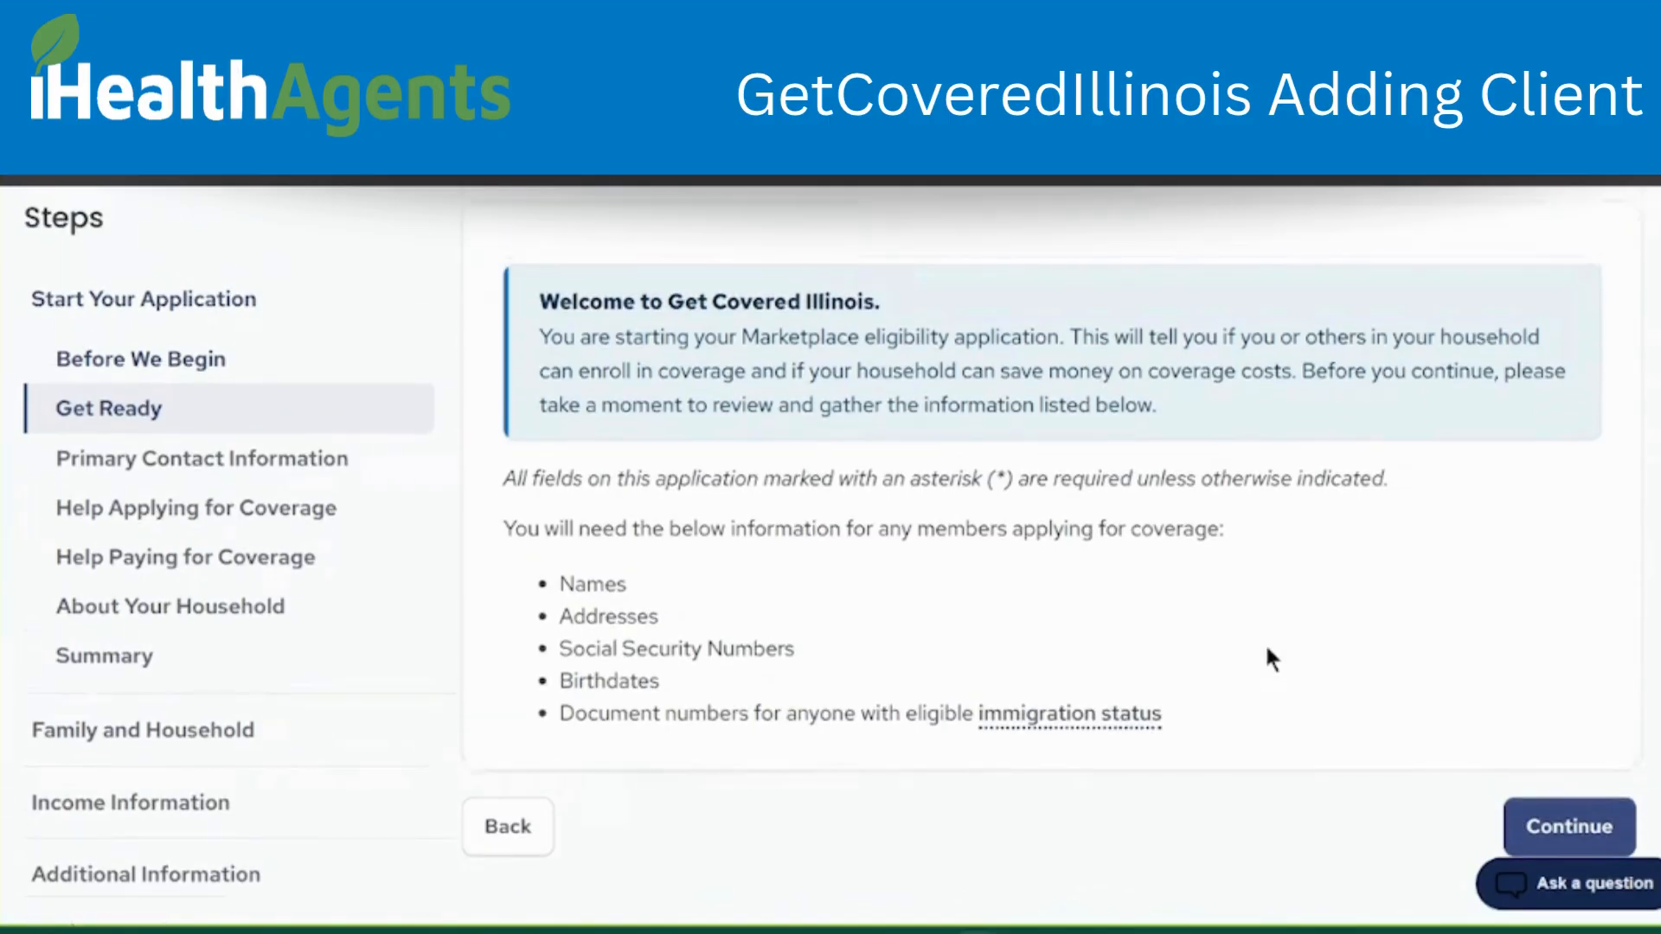
scroll(1266, 649, "up", 1)
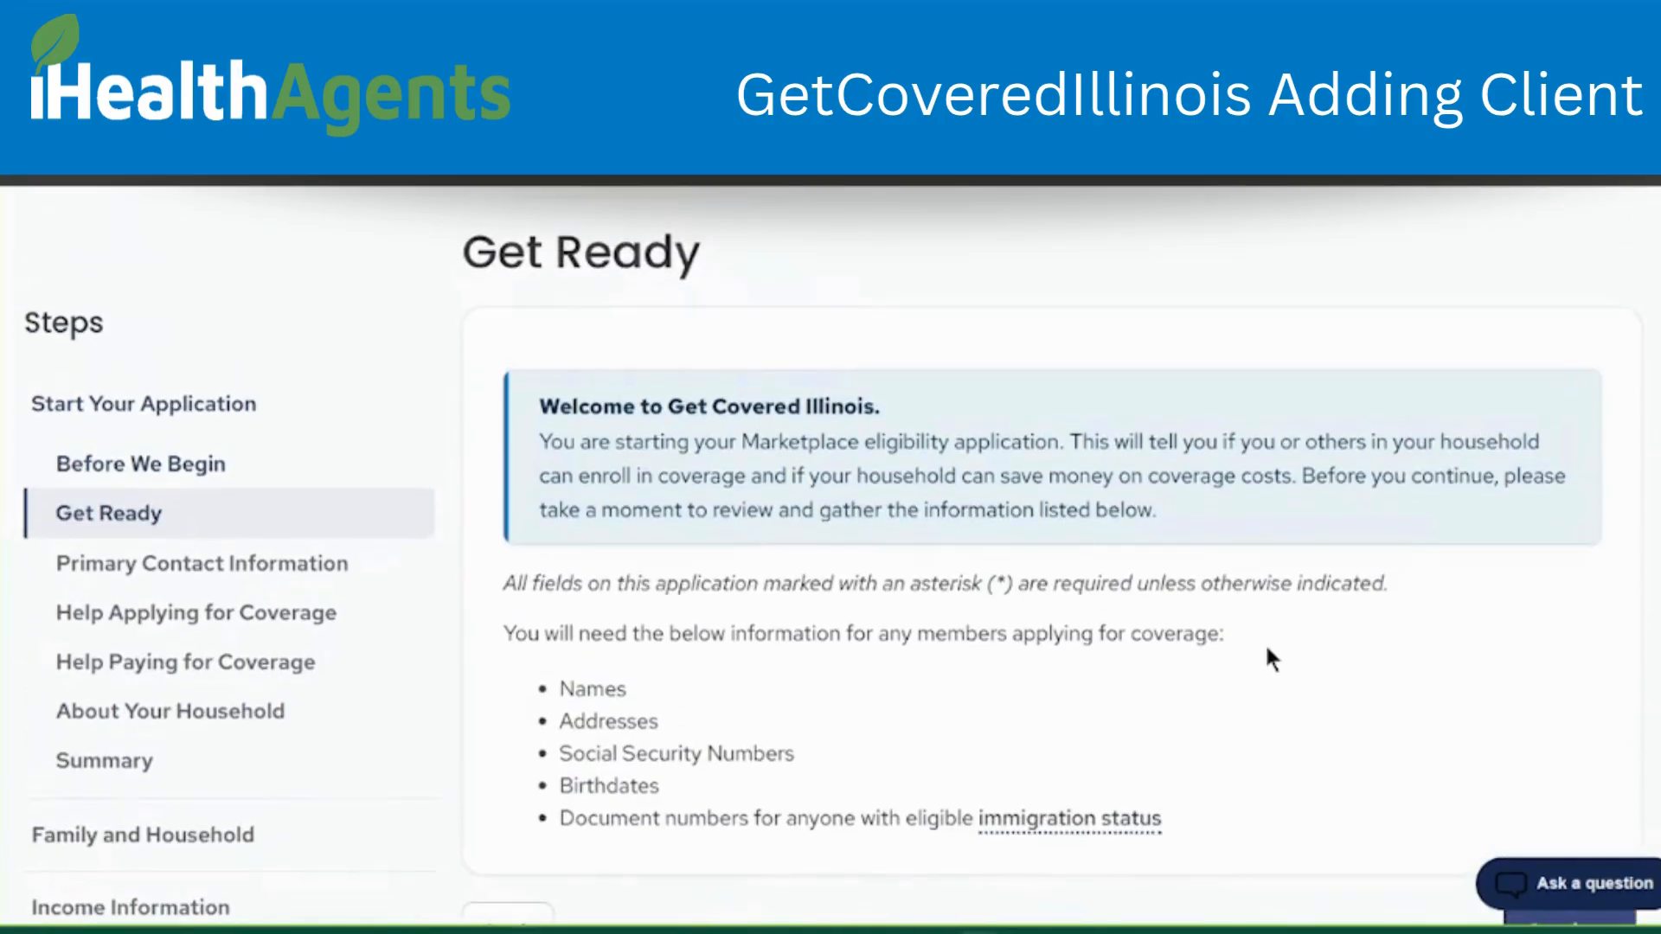
scroll(1268, 651, "down", 2)
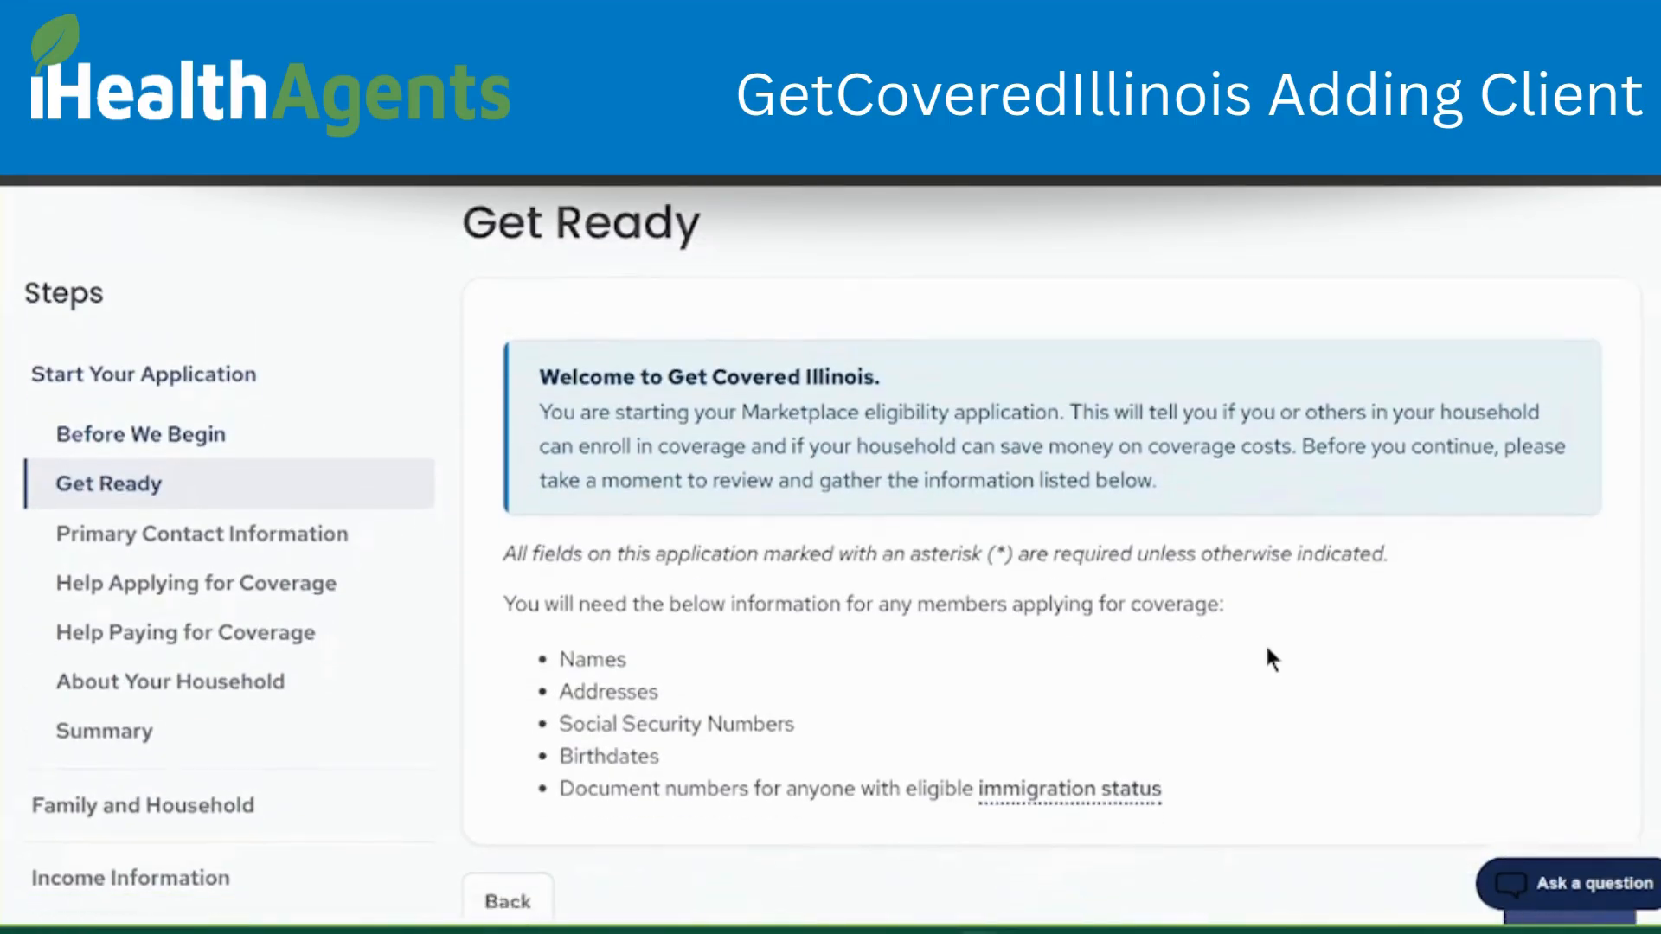